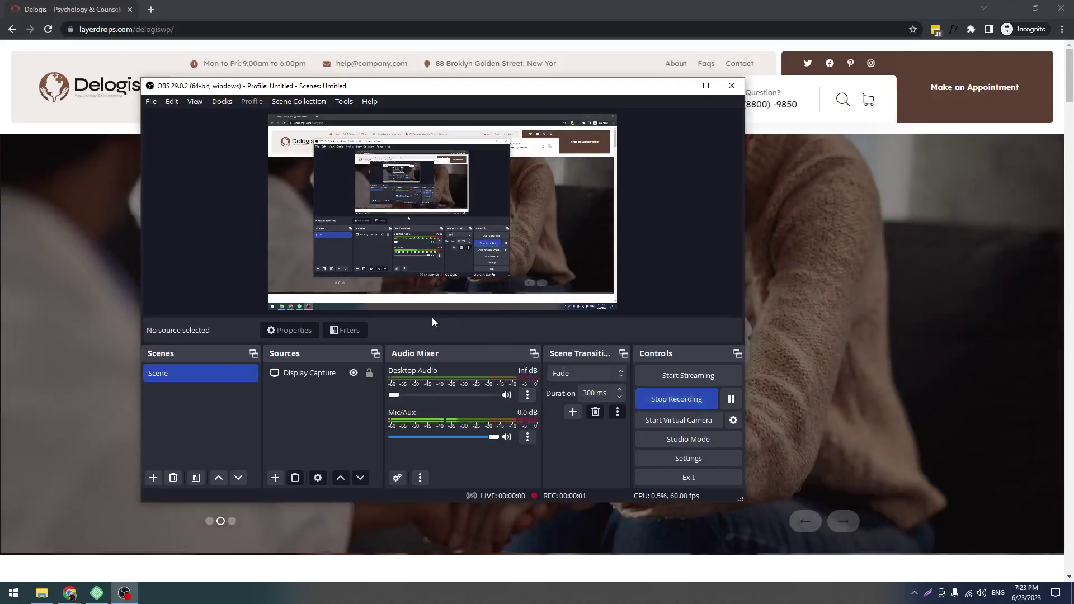
# Bring the Delogis demo homepage (layerdrops.com/delogiswp) to the front in Chrome
pyautogui.click(797, 268)
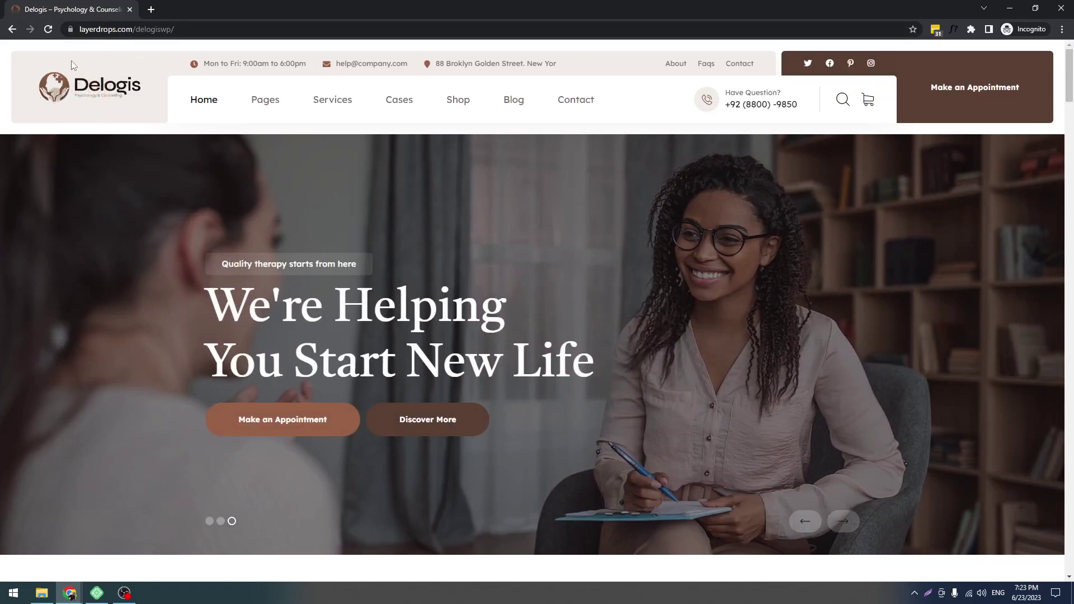
# In File Explorer, locate delogis-wp-full.zip under New folder and open the delogis-wp-full folder
pyautogui.click(41, 593)
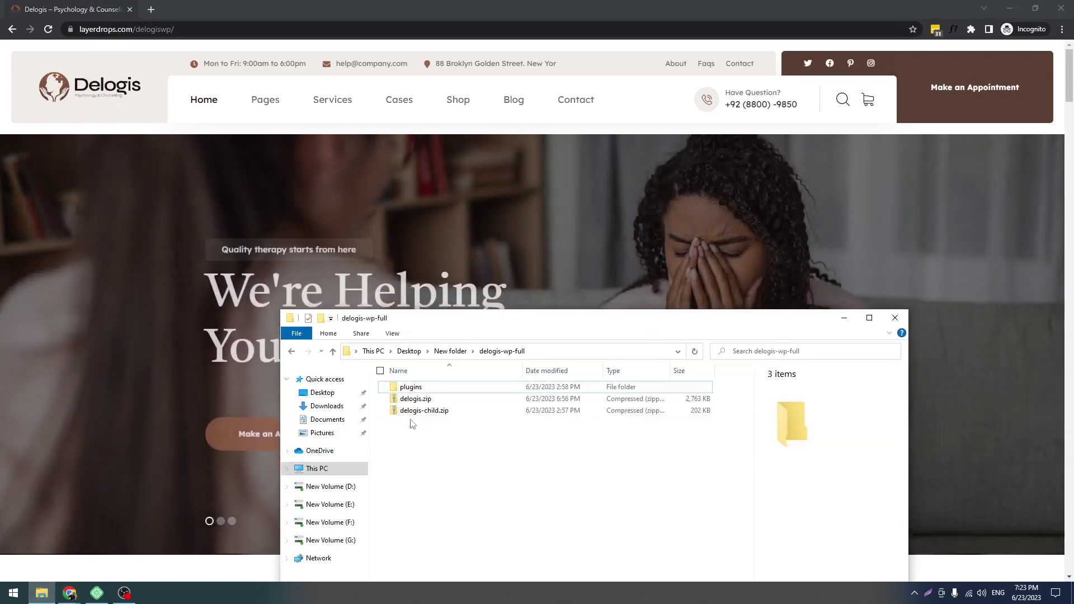
pyautogui.click(450, 350)
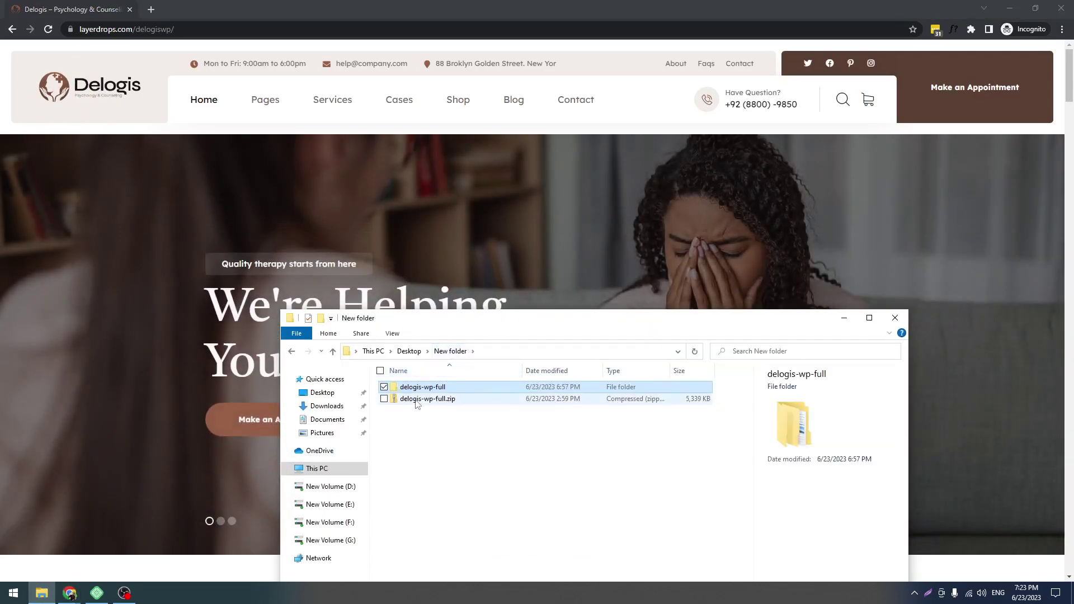
pyautogui.click(420, 399)
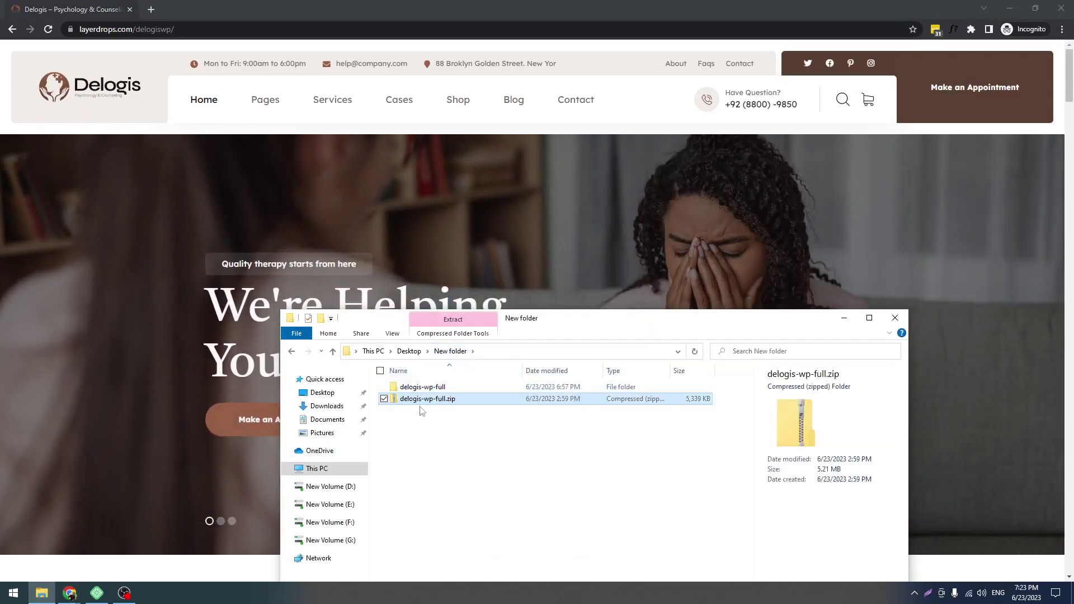
pyautogui.click(446, 454)
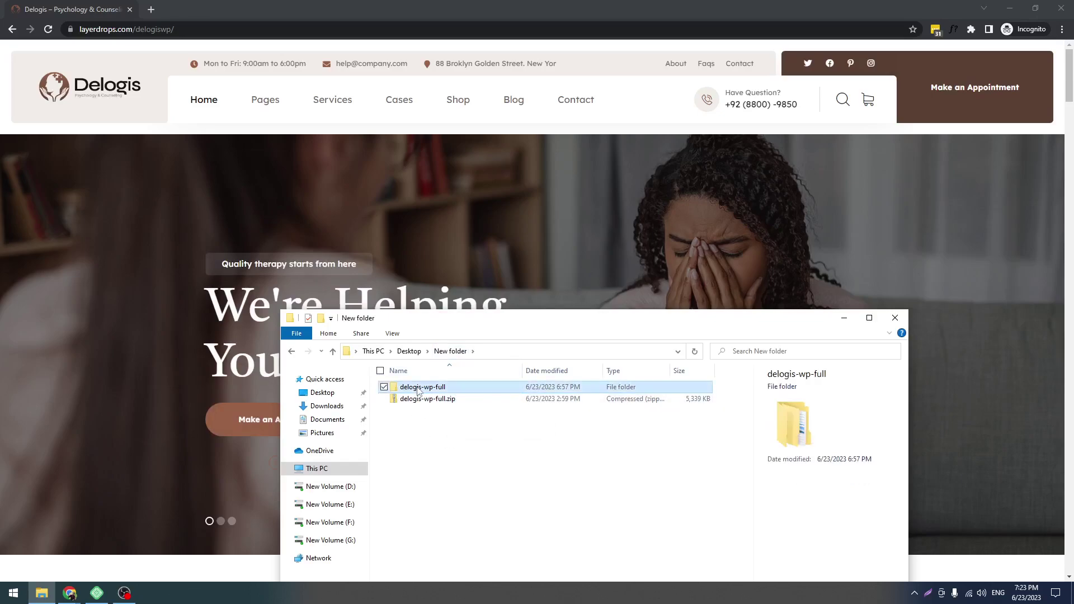
pyautogui.doubleClick(417, 390)
pyautogui.hotkey('ctrl', 'a')
pyautogui.click(426, 435)
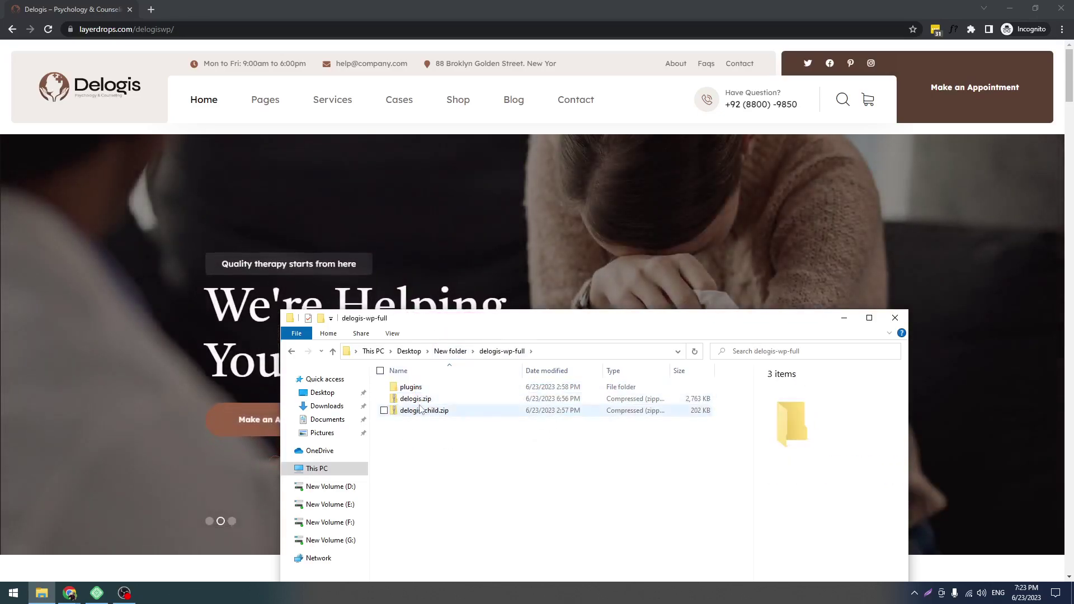
# Check delogis.zip, delogis-child.zip and the plugin zips inside the plugins subfolder
pyautogui.click(428, 398)
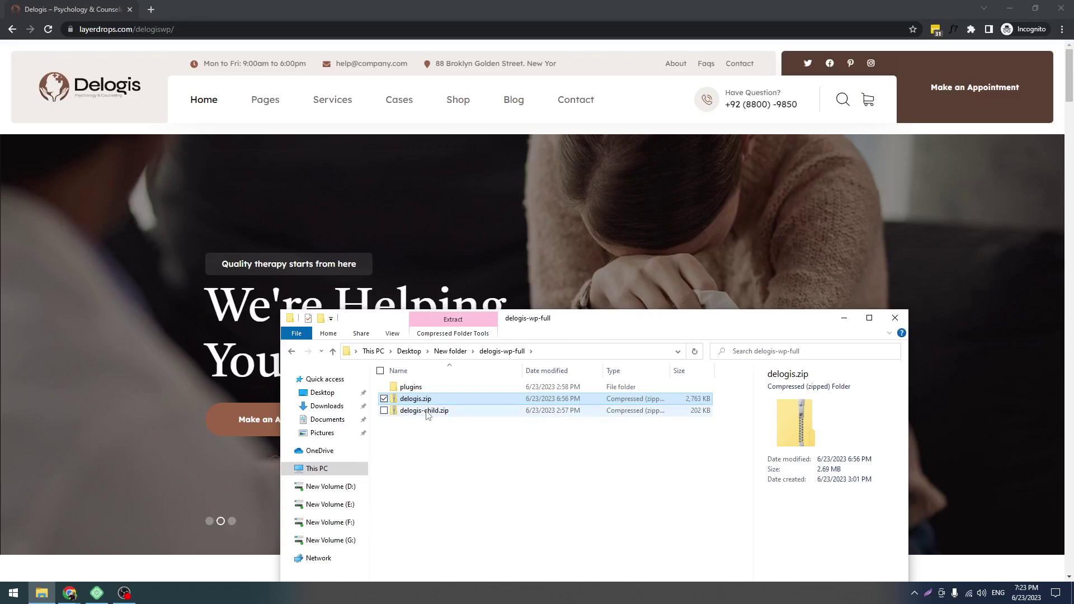
pyautogui.click(426, 413)
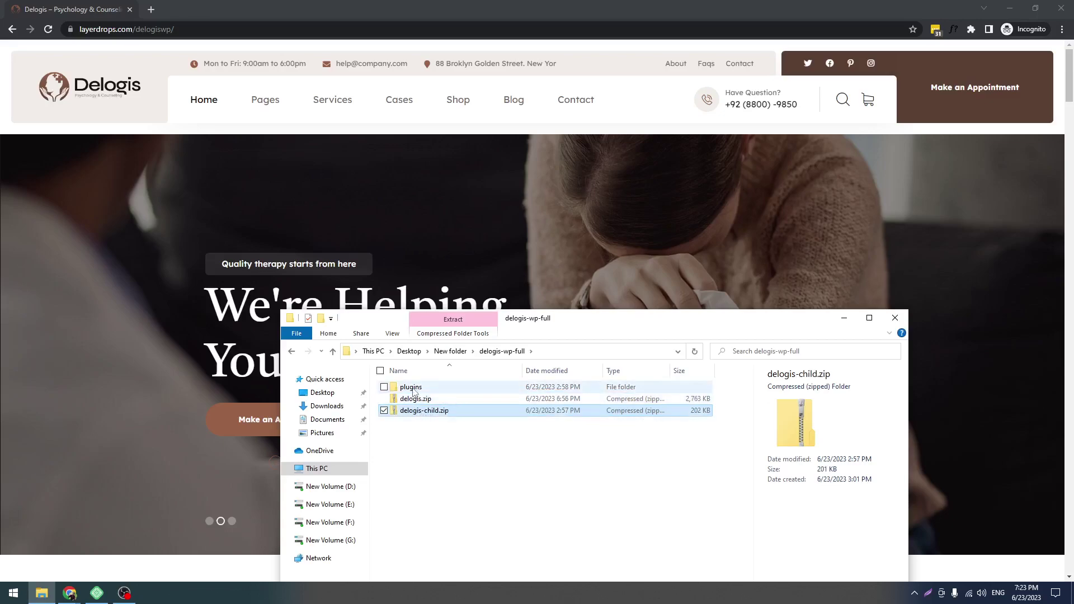
pyautogui.click(414, 390)
pyautogui.doubleClick(414, 389)
pyautogui.moveTo(411, 464); pyautogui.dragTo(436, 399)
pyautogui.click(465, 456)
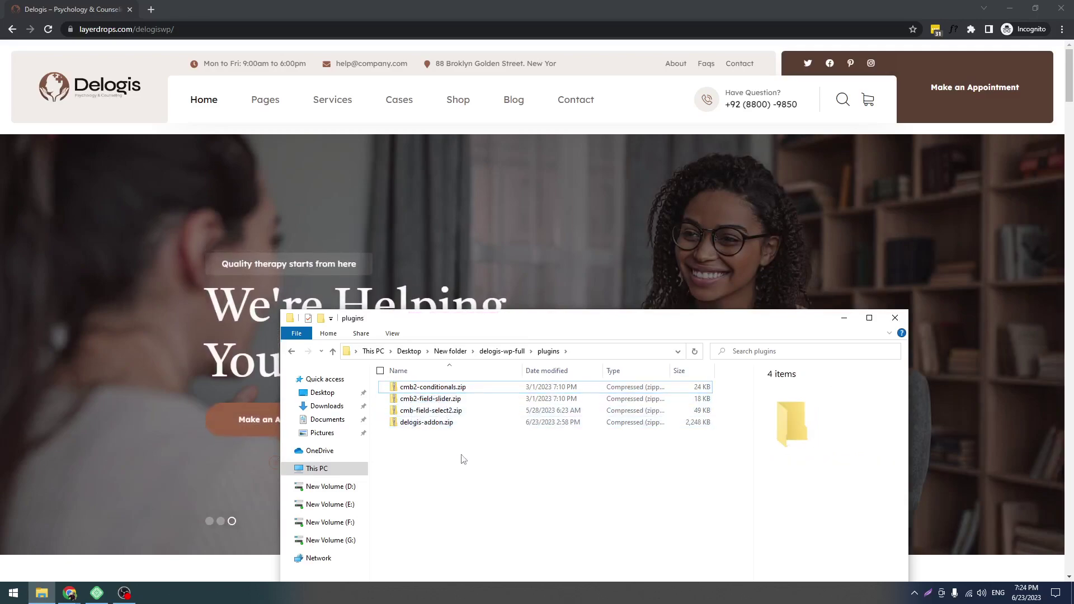
pyautogui.click(498, 353)
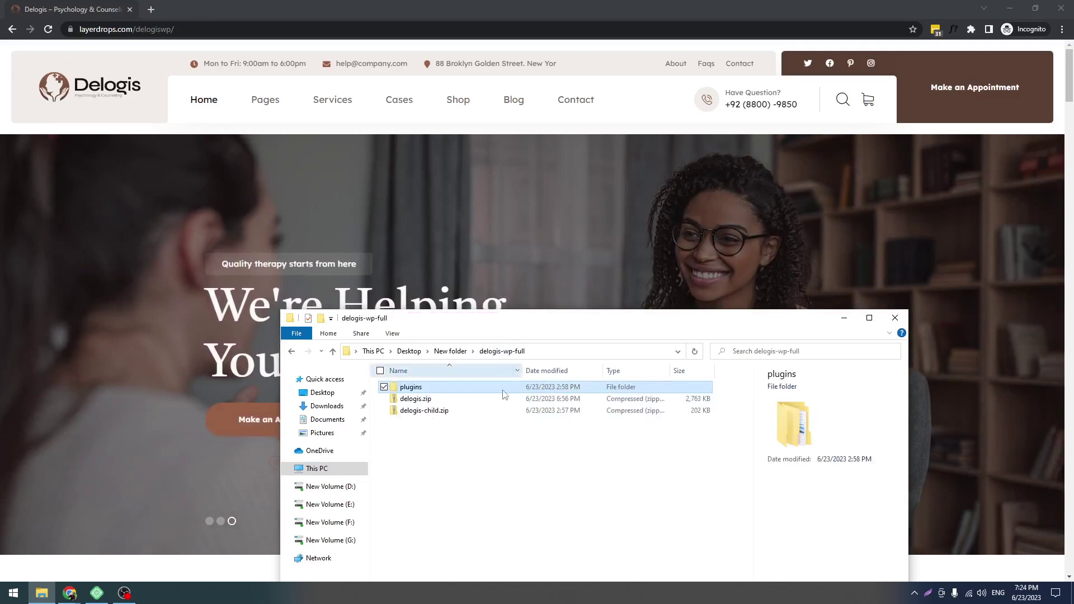
pyautogui.moveTo(438, 466); pyautogui.dragTo(465, 386)
pyautogui.click(438, 472)
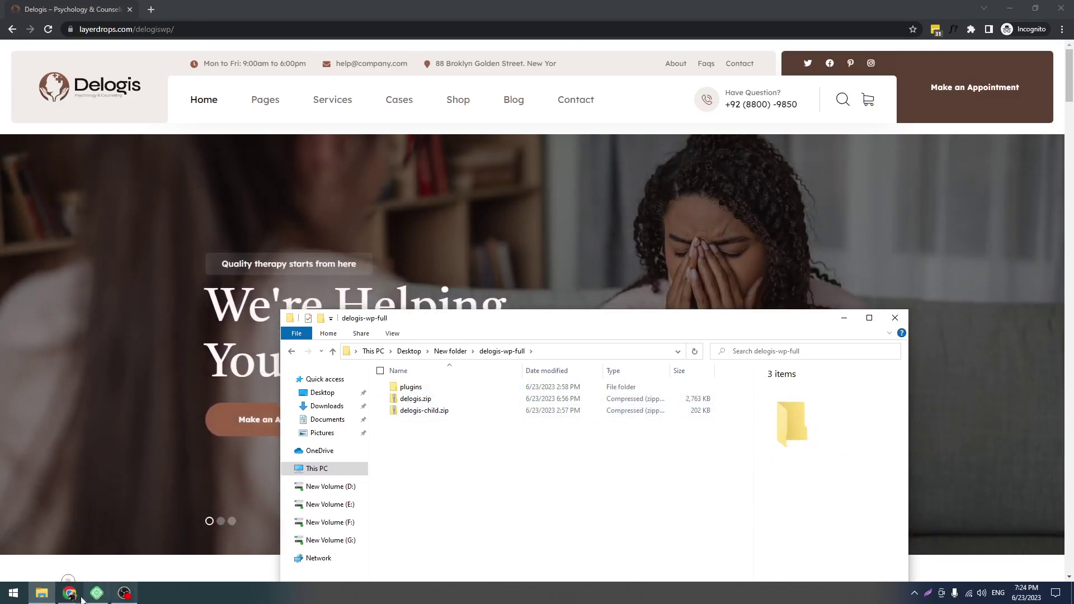
# Switch to the WordPress dashboard and go to Appearance > Themes
pyautogui.moveTo(78, 596)
pyautogui.click(184, 537)
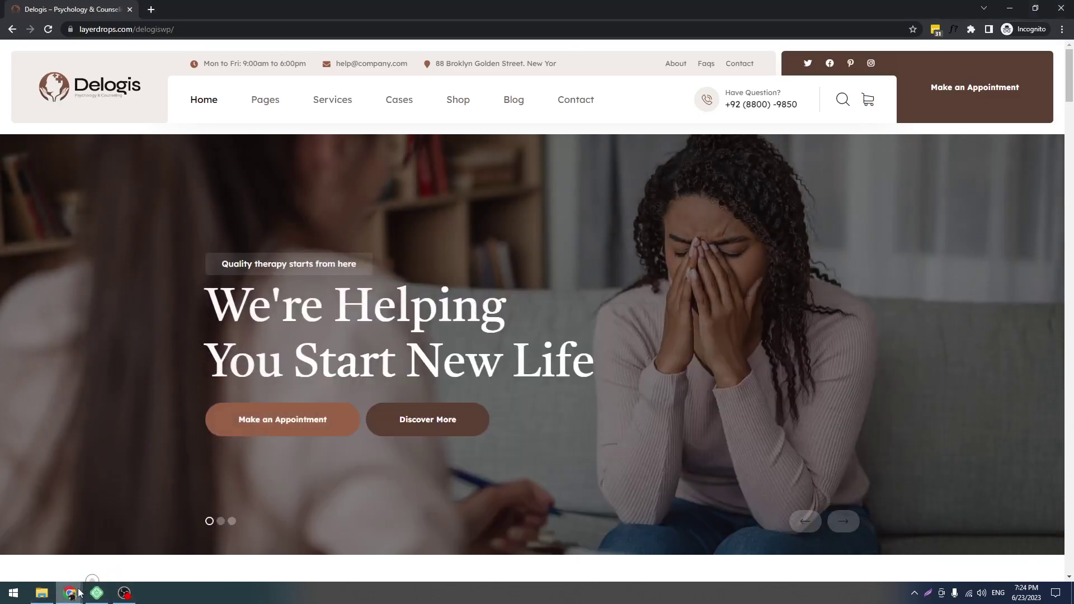
pyautogui.click(61, 537)
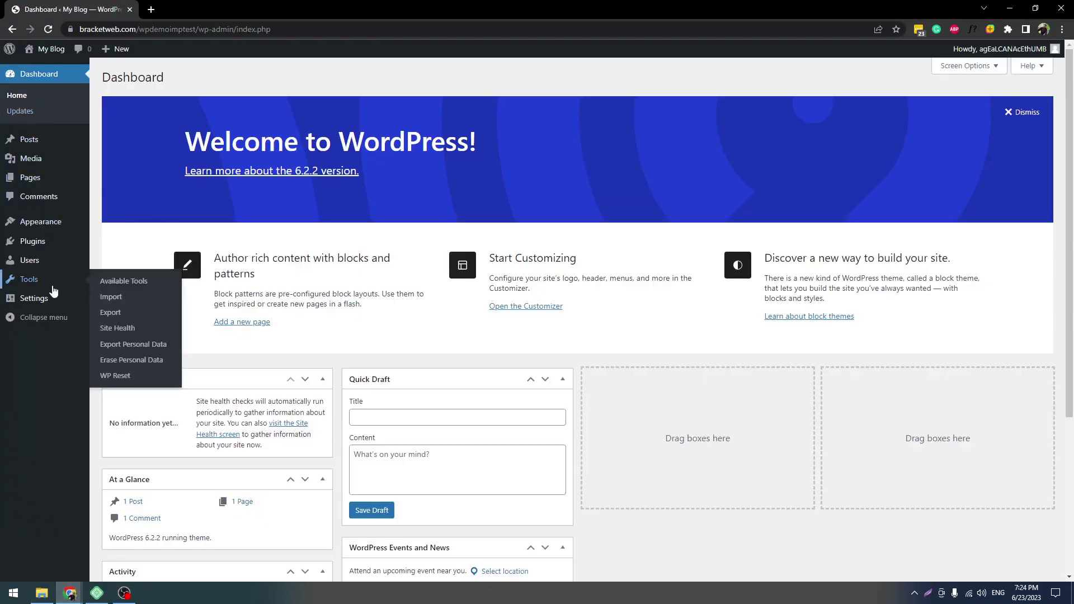
pyautogui.moveTo(10, 237)
pyautogui.moveTo(67, 223)
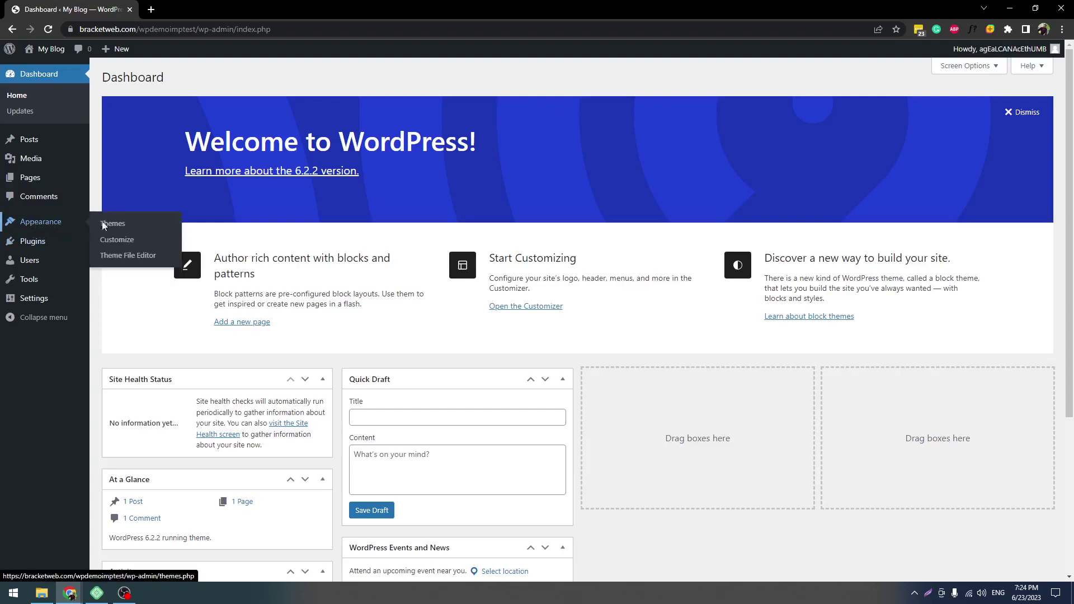
pyautogui.click(115, 225)
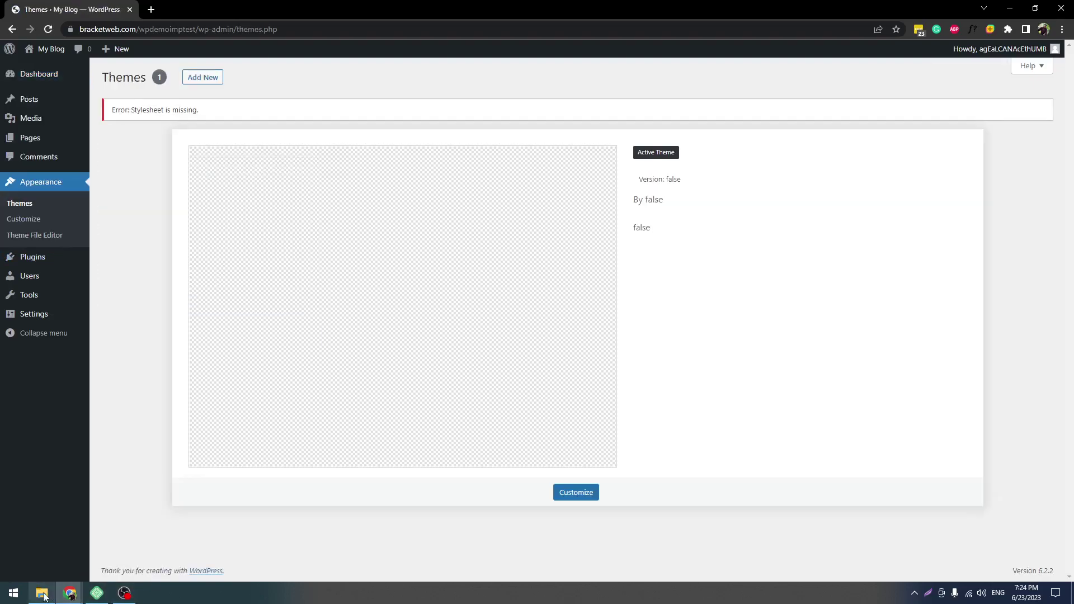
# Upload delogis.zip through Add New > Upload Theme and install it
pyautogui.click(218, 78)
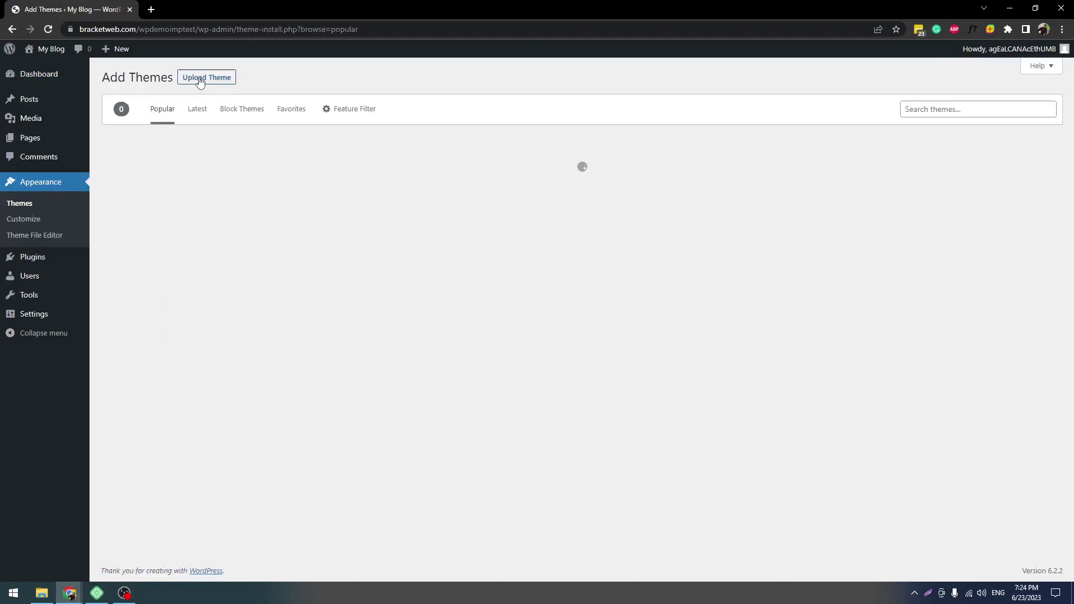
pyautogui.click(197, 78)
pyautogui.click(42, 593)
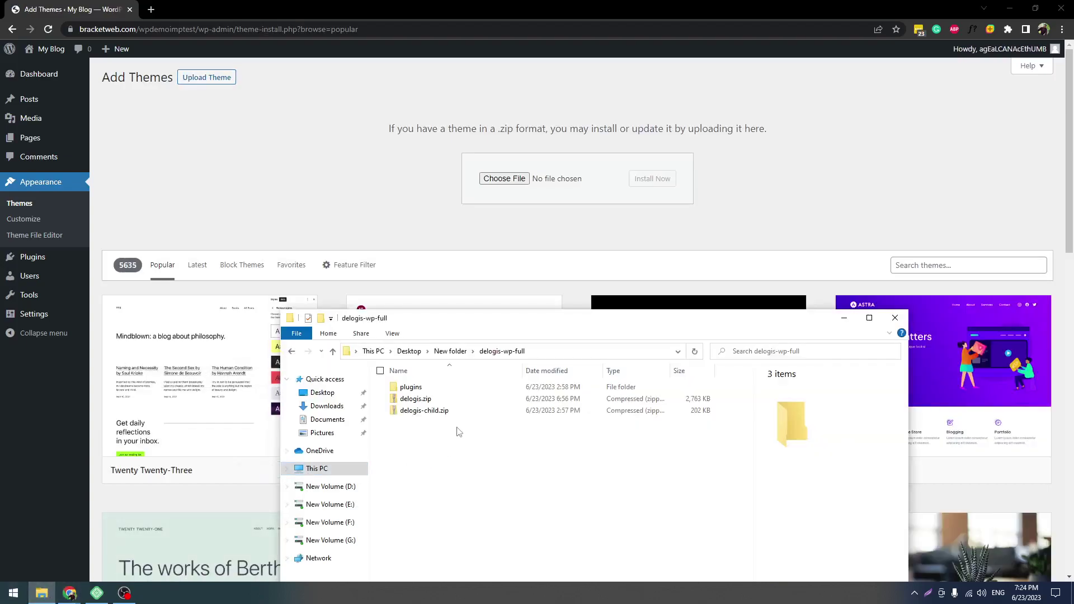
pyautogui.moveTo(415, 399); pyautogui.dragTo(565, 179)
pyautogui.click(652, 179)
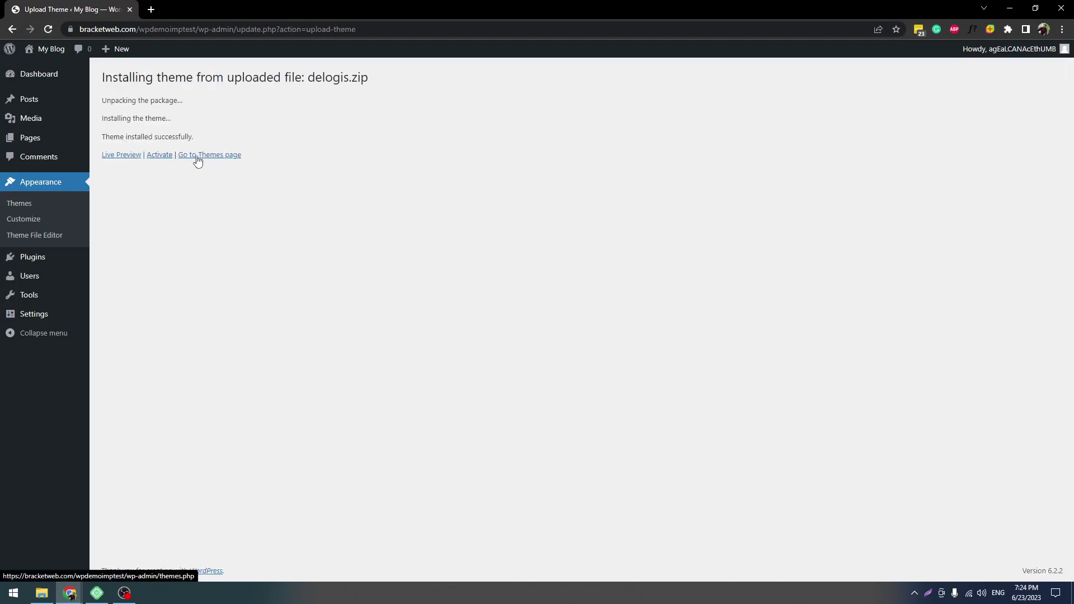
# Upload delogis-child.zip through Add New > Upload Theme and install the child theme
pyautogui.click(198, 160)
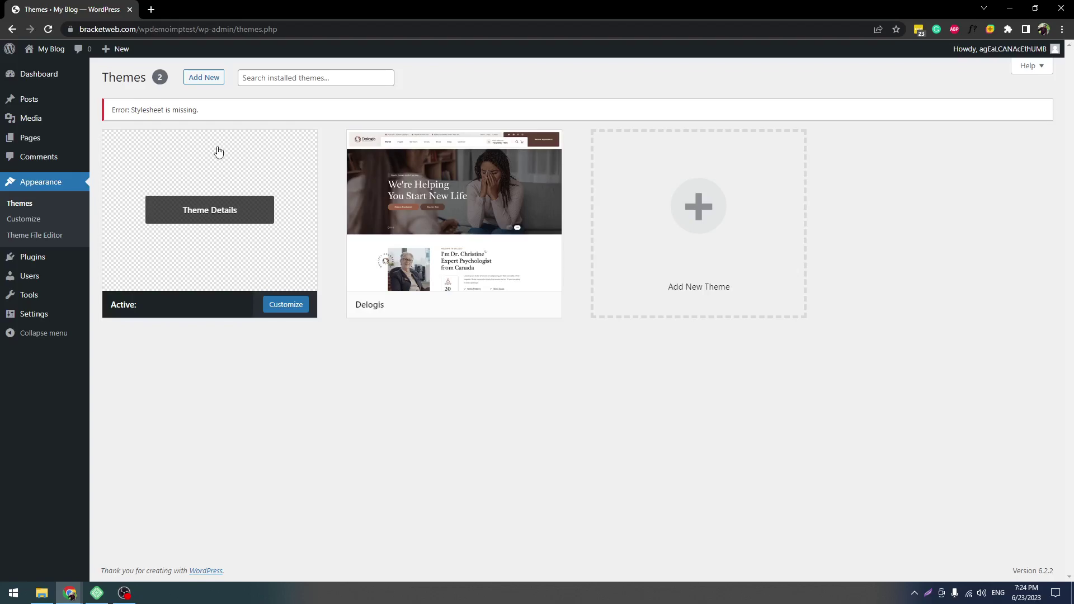
pyautogui.click(203, 78)
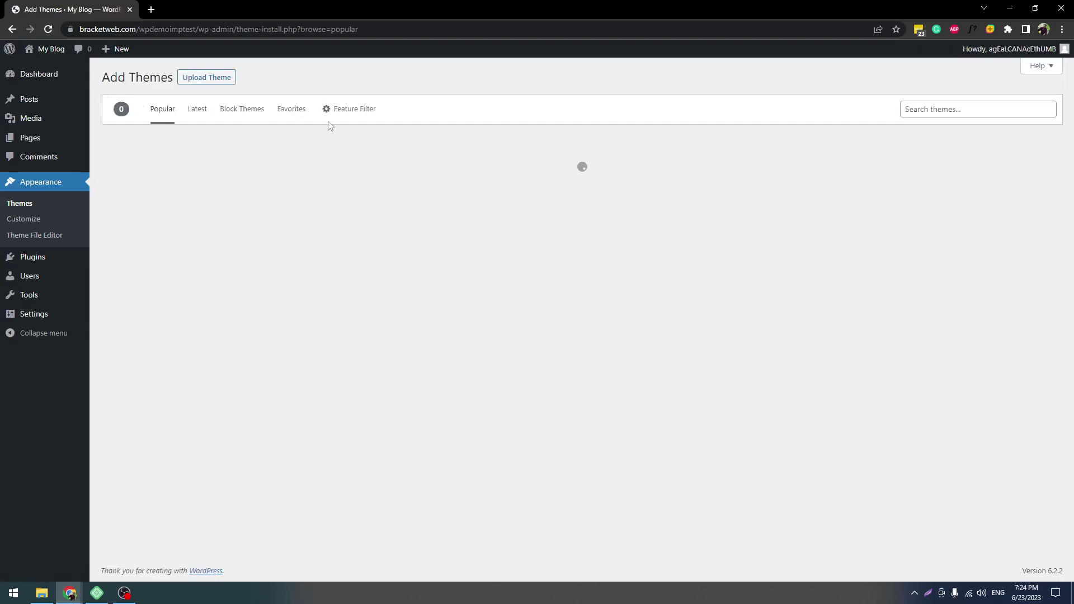
pyautogui.click(180, 77)
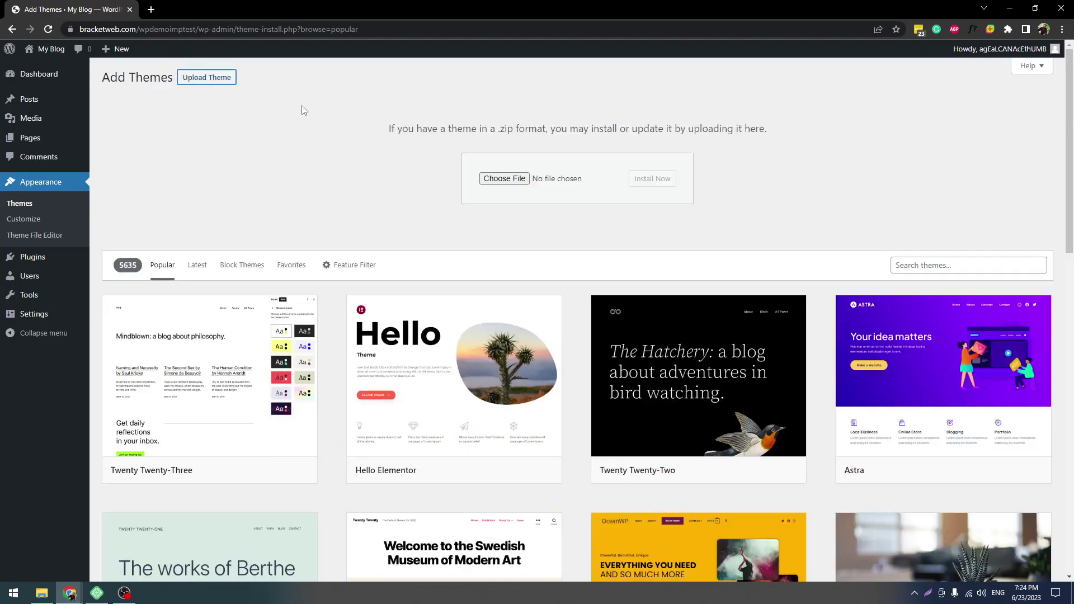
pyautogui.click(510, 179)
pyautogui.click(166, 112)
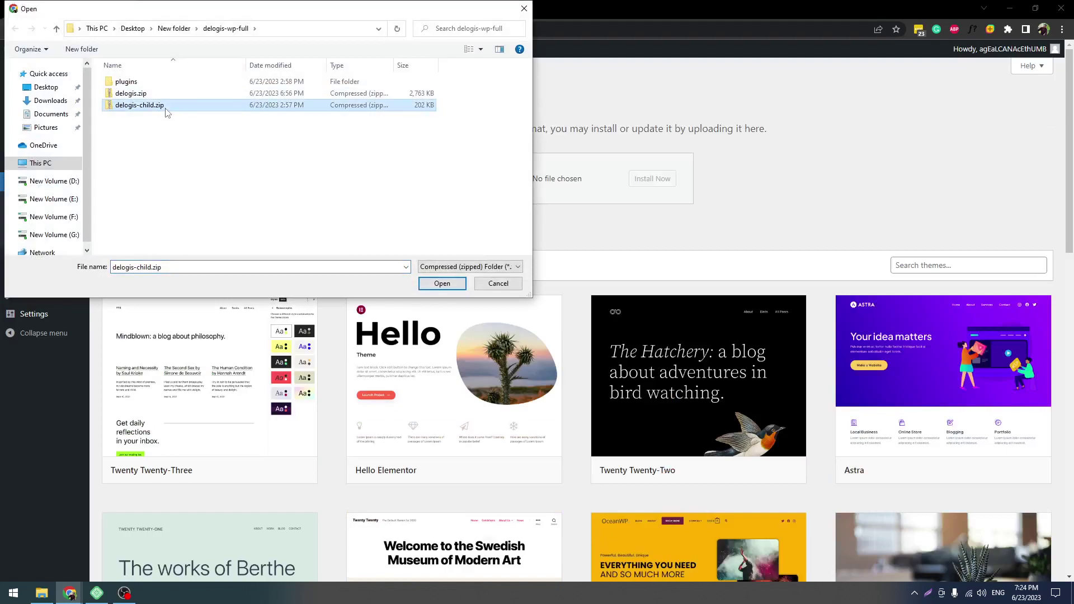
pyautogui.doubleClick(166, 106)
pyautogui.click(649, 179)
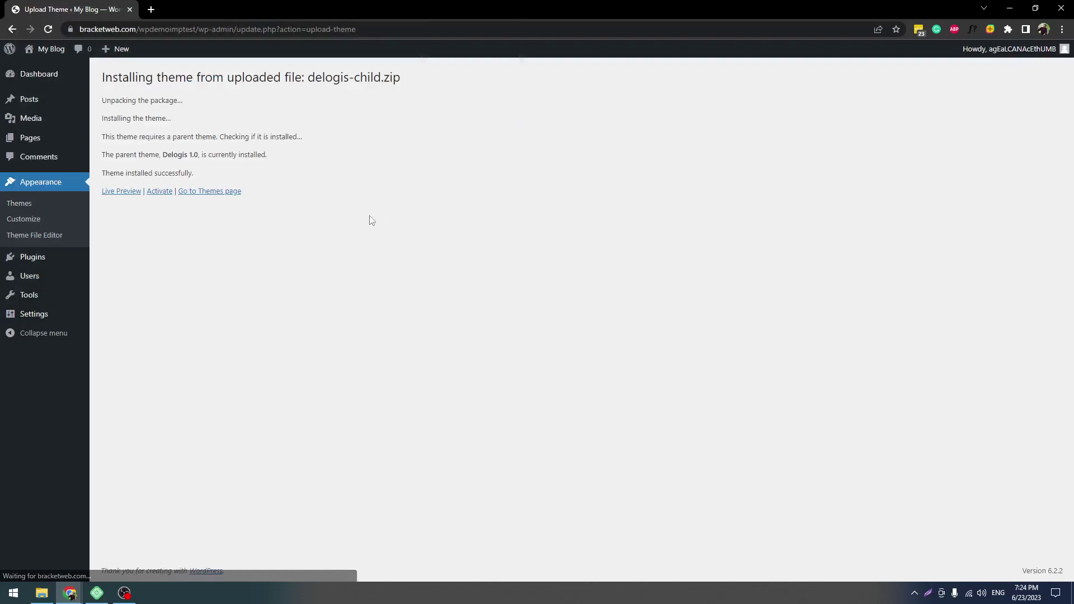
# Activate the Delogis child theme, then bulk-install all 12 required plugins until installations complete
pyautogui.click(157, 192)
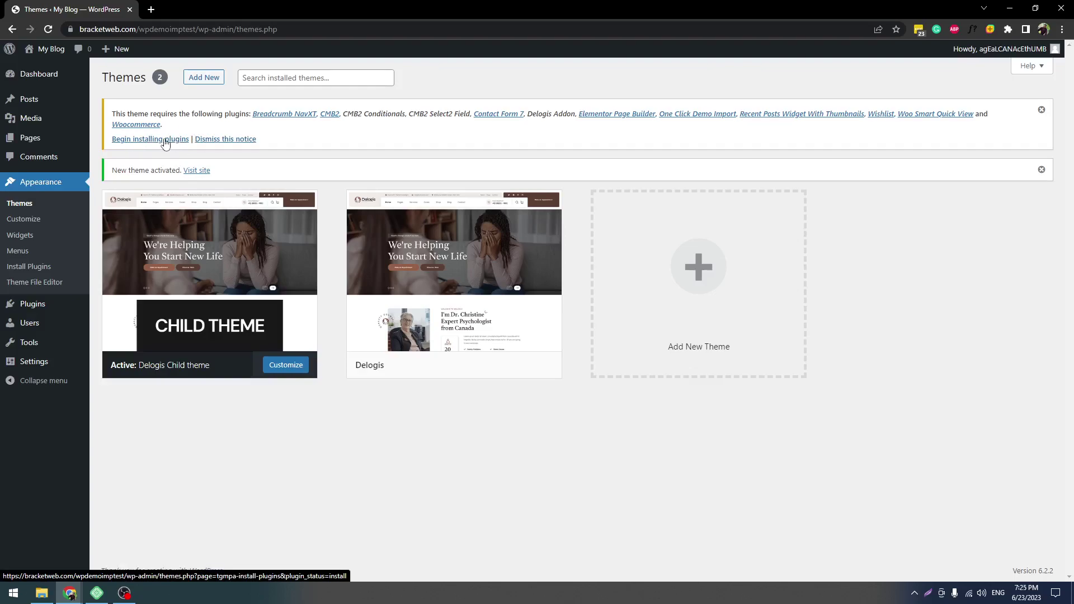
pyautogui.click(164, 140)
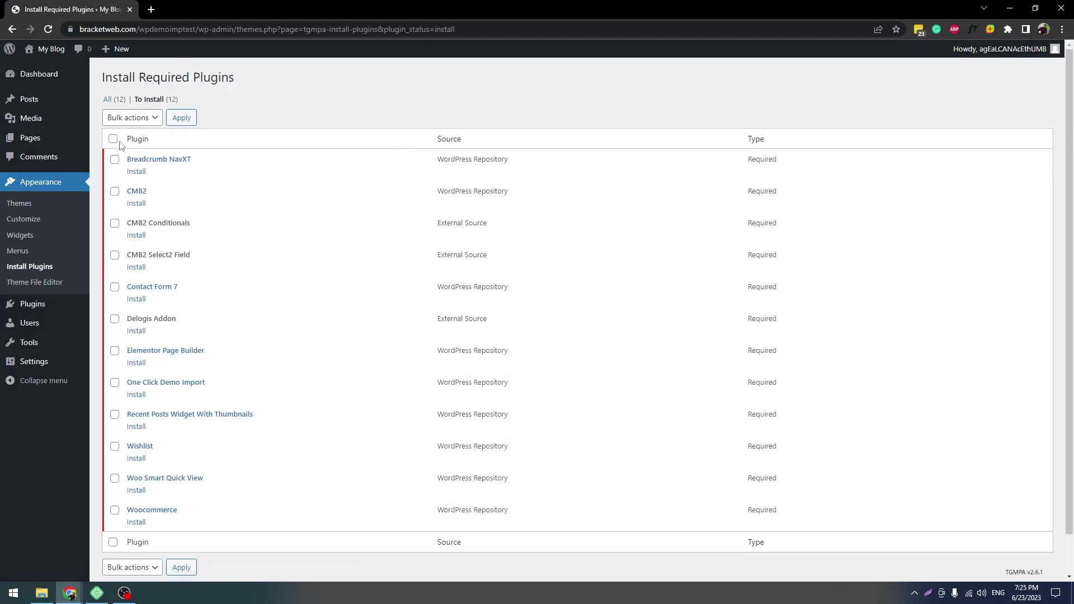
pyautogui.click(113, 139)
pyautogui.click(144, 117)
pyautogui.click(148, 143)
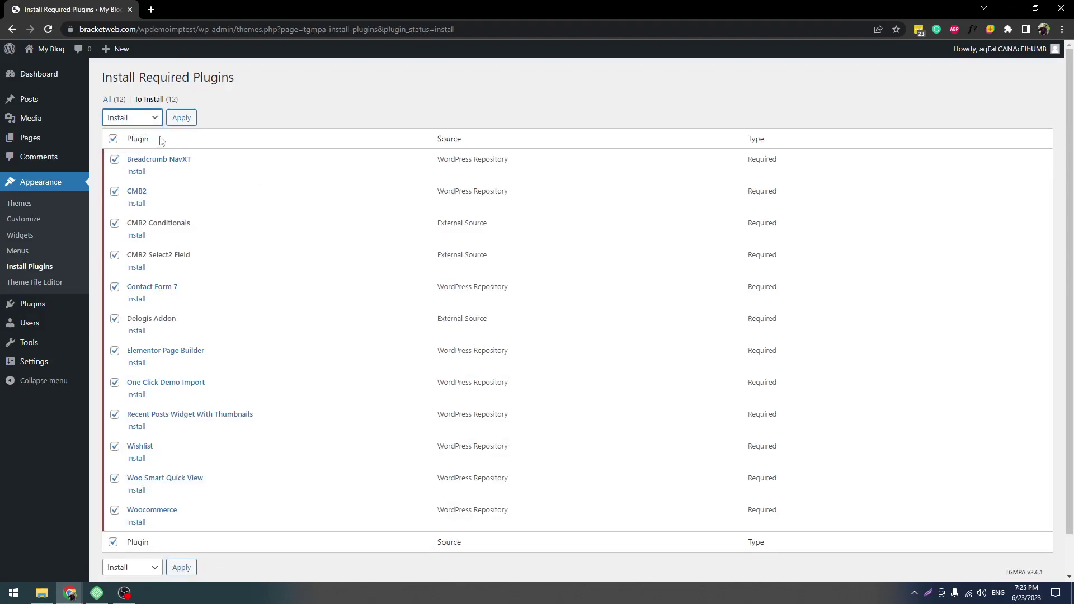
pyautogui.click(180, 119)
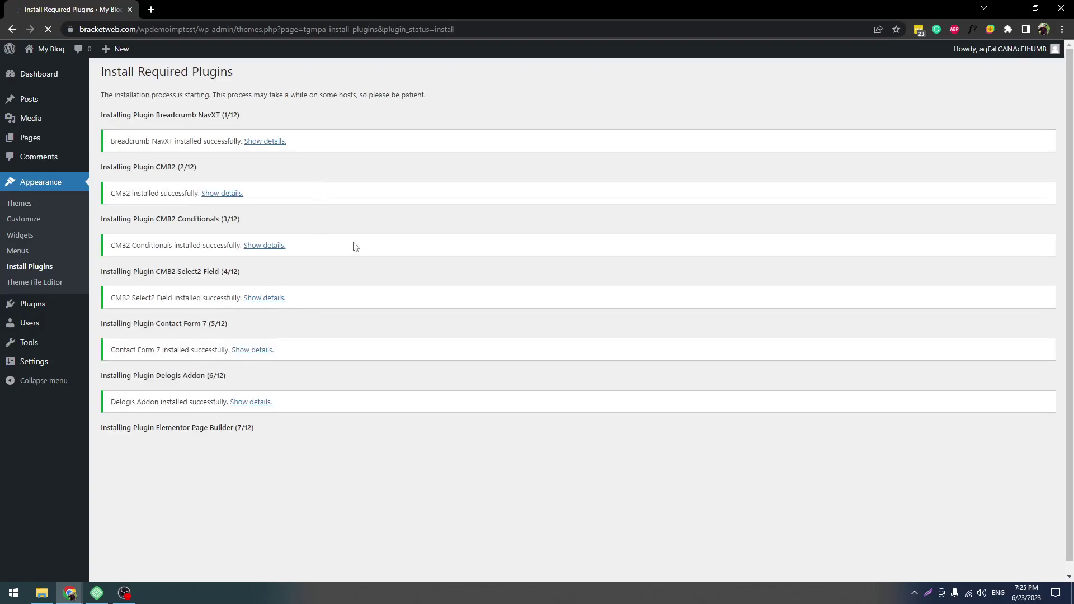
pyautogui.scroll(-1, 356, 314)
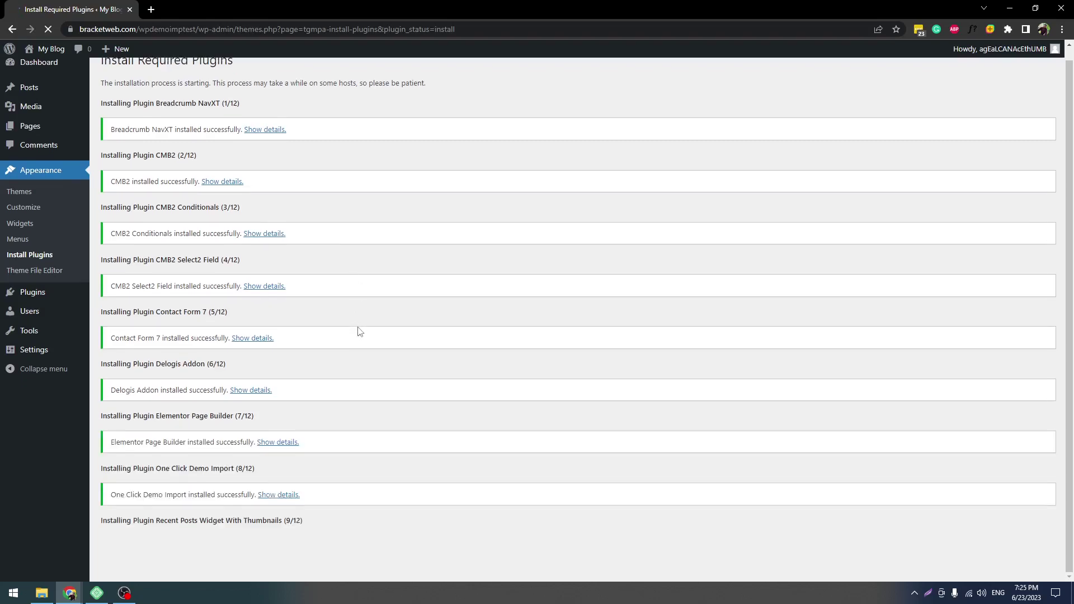
pyautogui.scroll(-1, 360, 332)
pyautogui.scroll(-2, 323, 390)
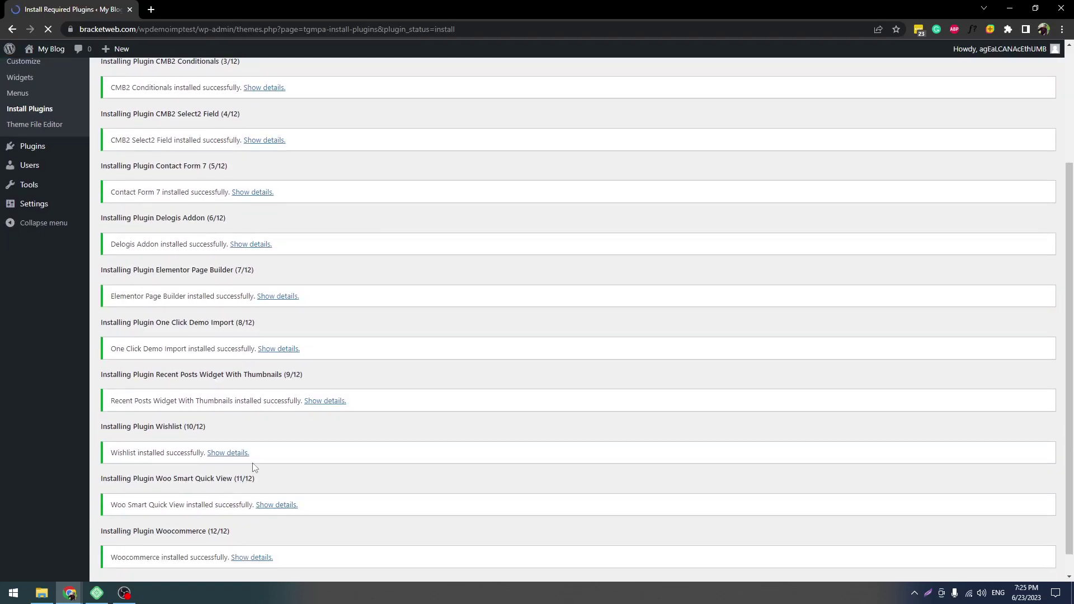
pyautogui.scroll(-1, 253, 465)
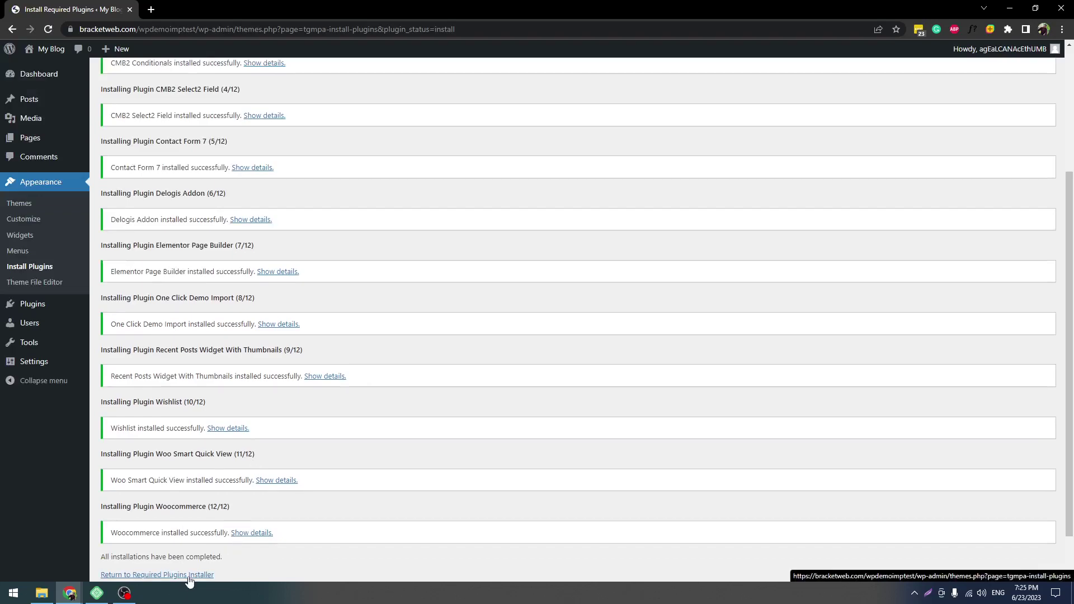
pyautogui.scroll(-1, 189, 579)
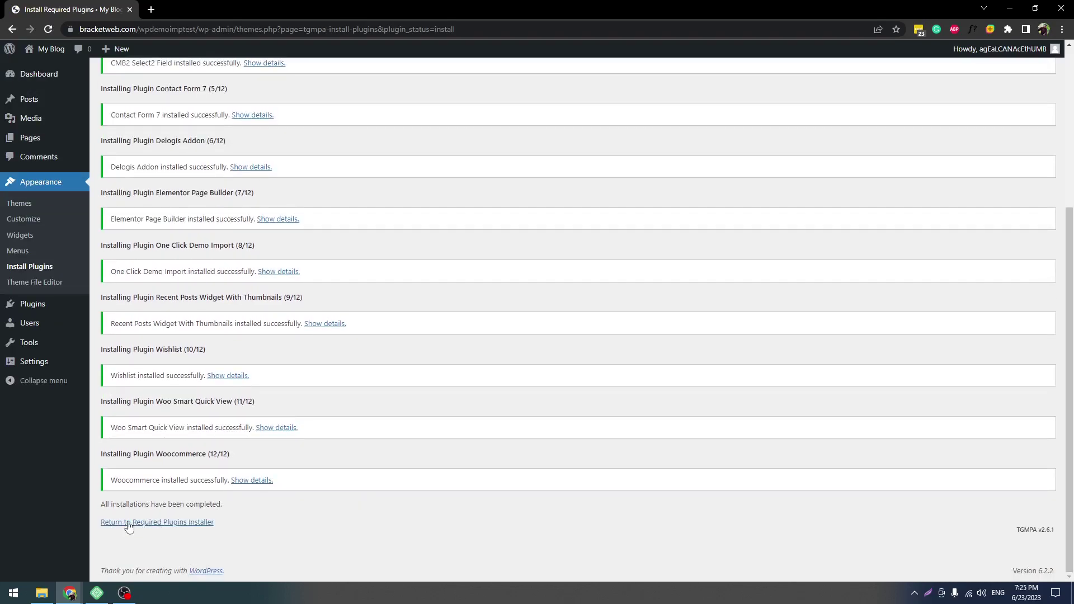
# Select all 12 required plugins in the installer and bulk-activate them
pyautogui.click(189, 523)
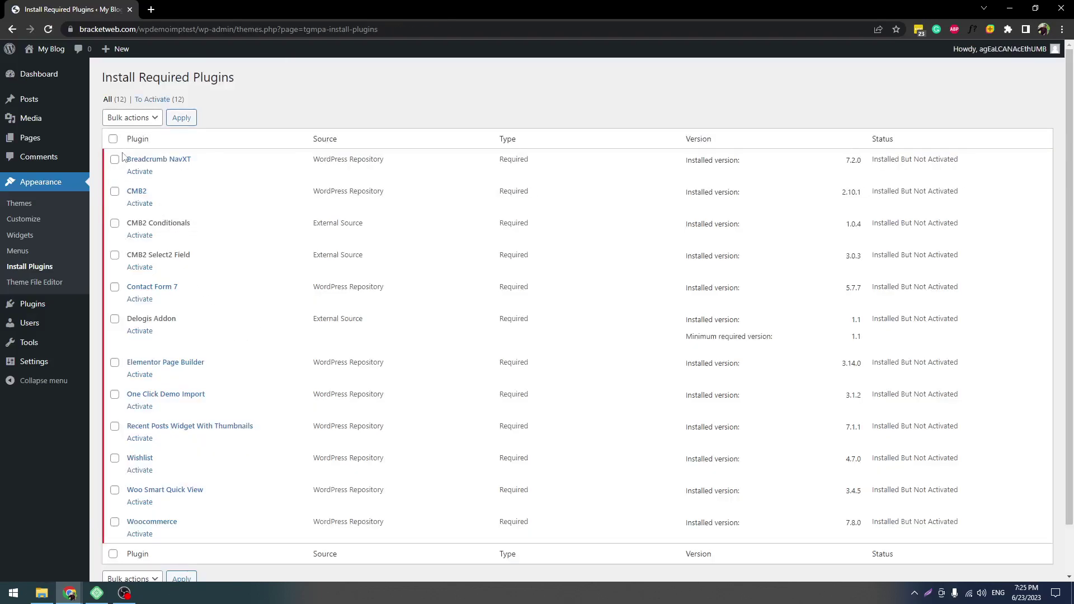
pyautogui.click(113, 139)
pyautogui.click(132, 118)
pyautogui.click(127, 166)
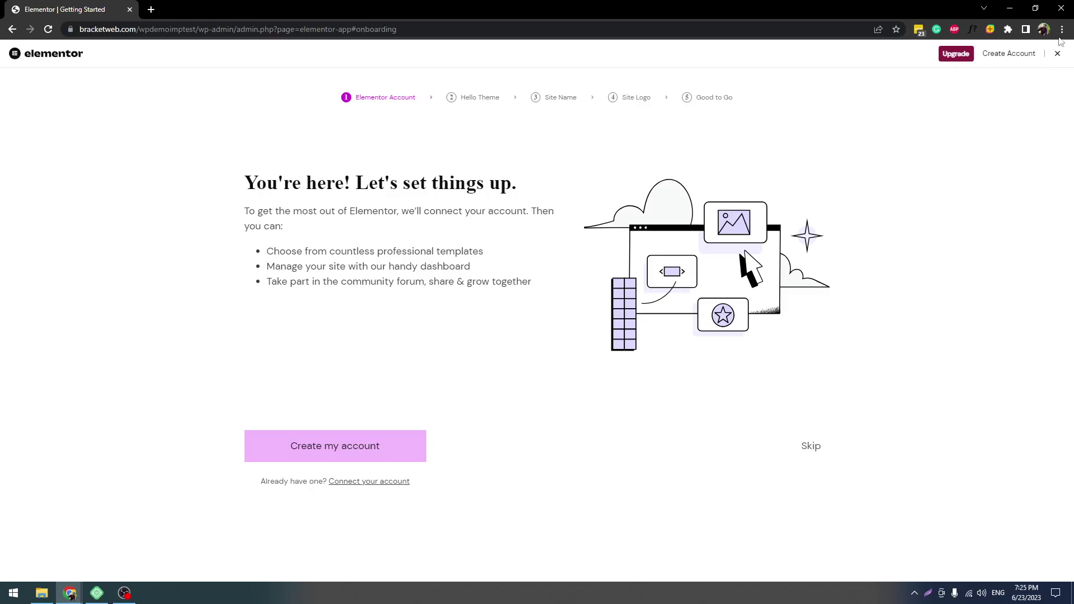
# Close Elementor's onboarding and start Appearance > Import Demo Data for the Delogis demo
pyautogui.click(1057, 54)
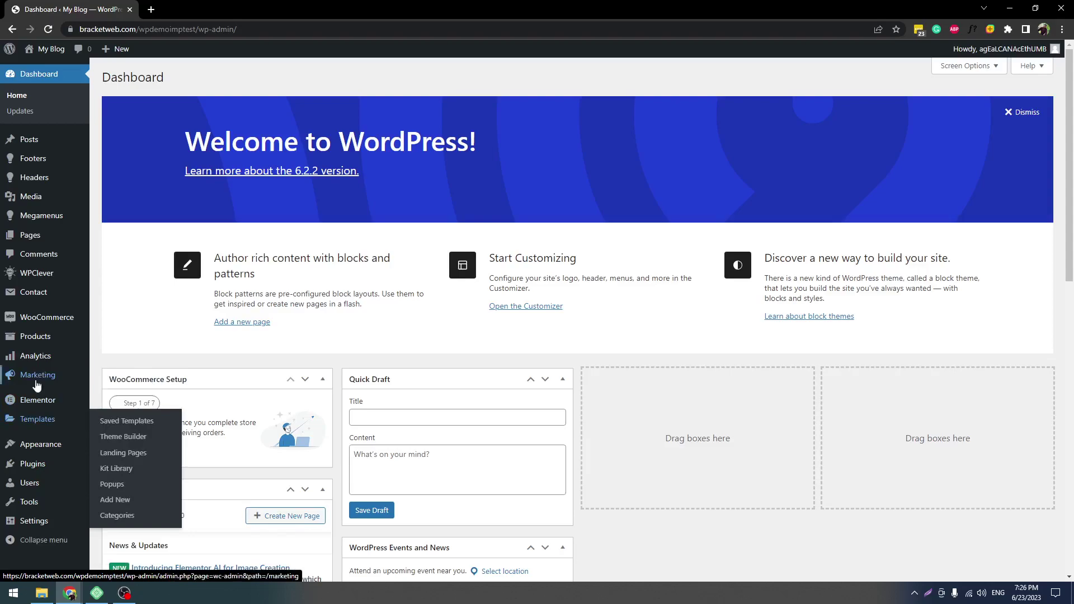
pyautogui.moveTo(21, 440)
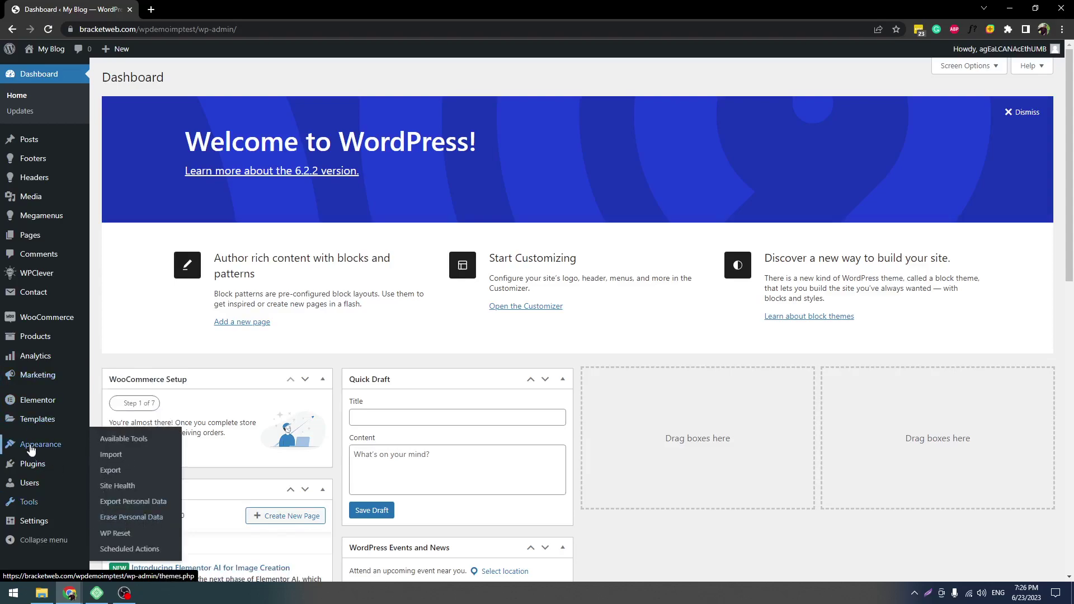
pyautogui.click(133, 509)
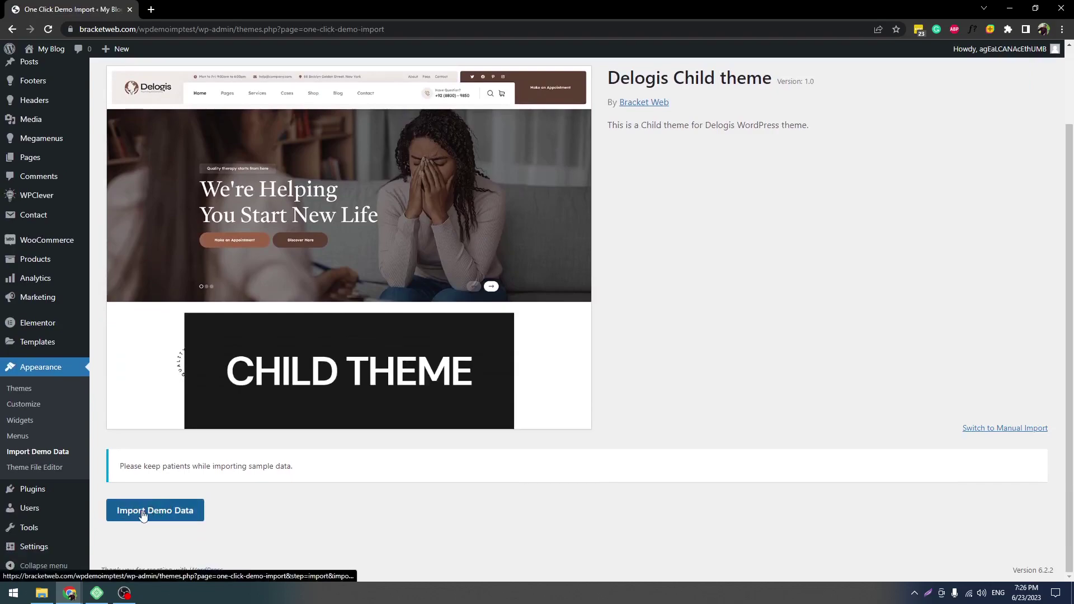
pyautogui.click(118, 511)
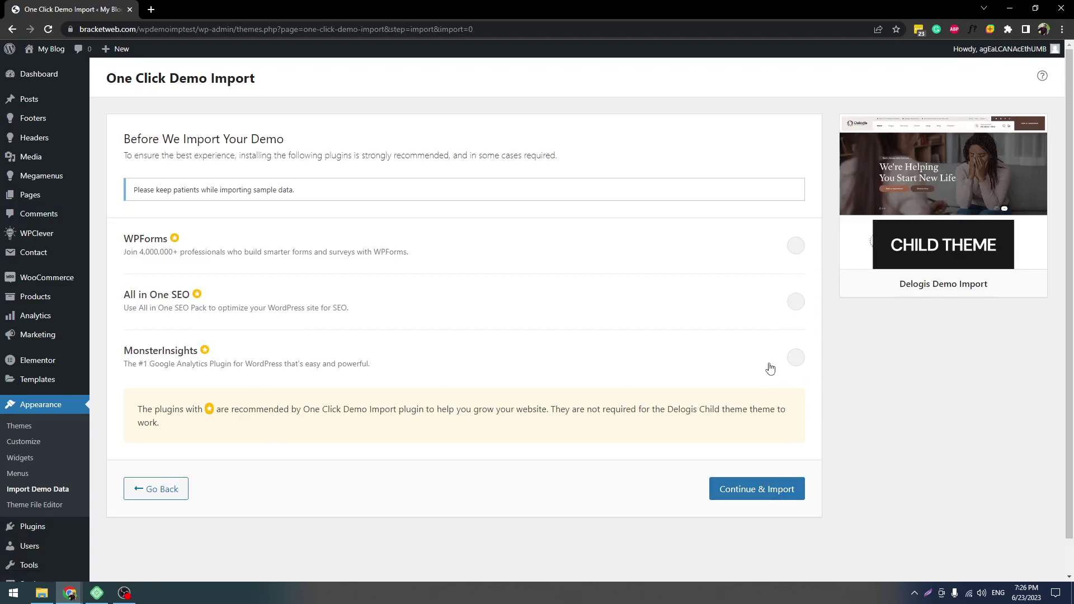
# Confirm Continue & Import and let the Delogis demo content import until Import Complete
pyautogui.click(750, 499)
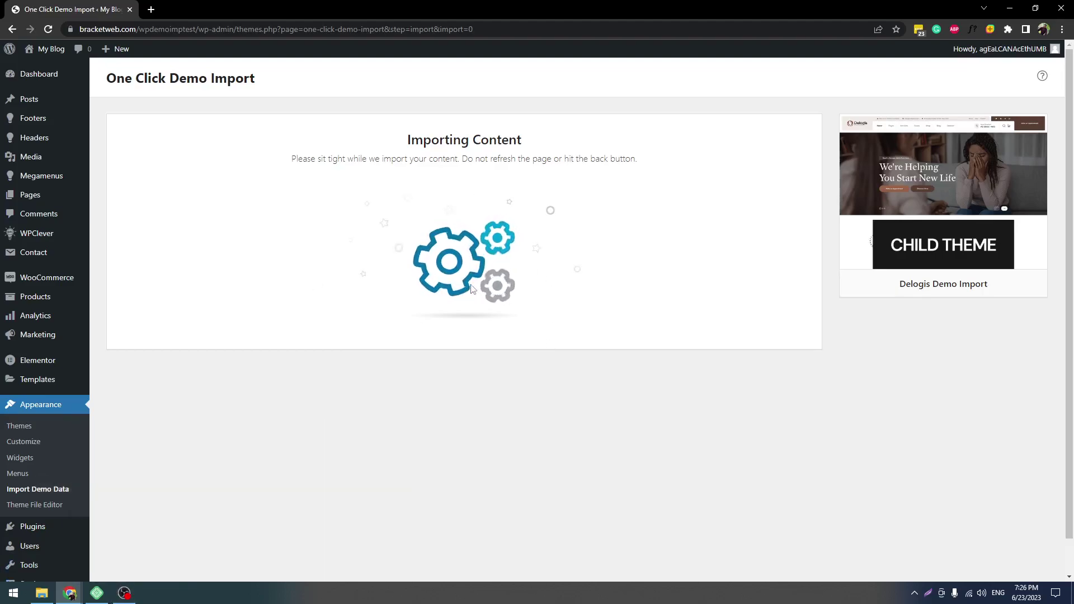
pyautogui.click(123, 593)
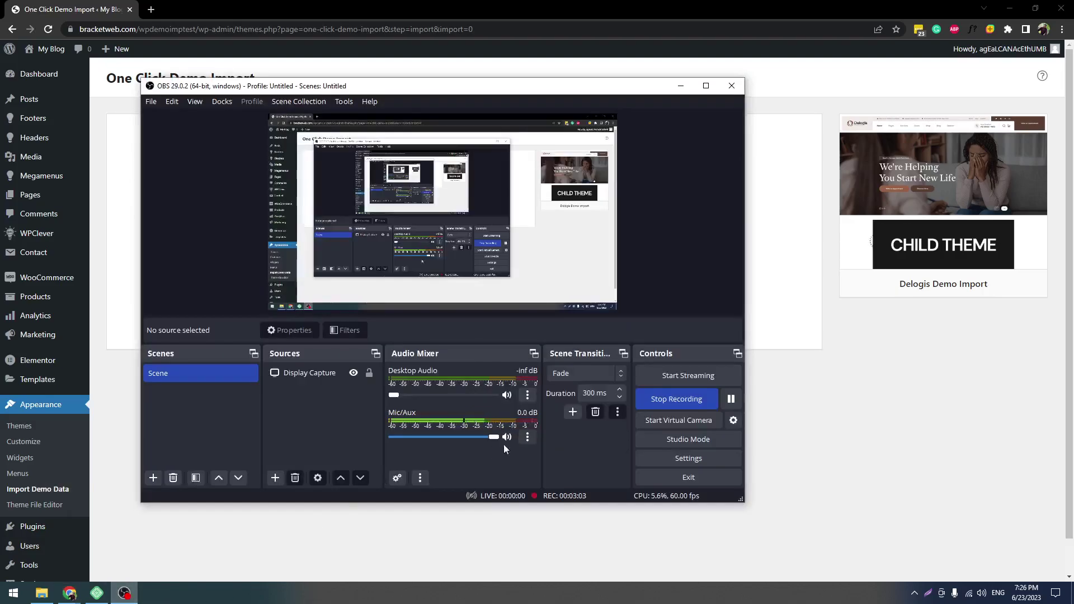
pyautogui.click(730, 399)
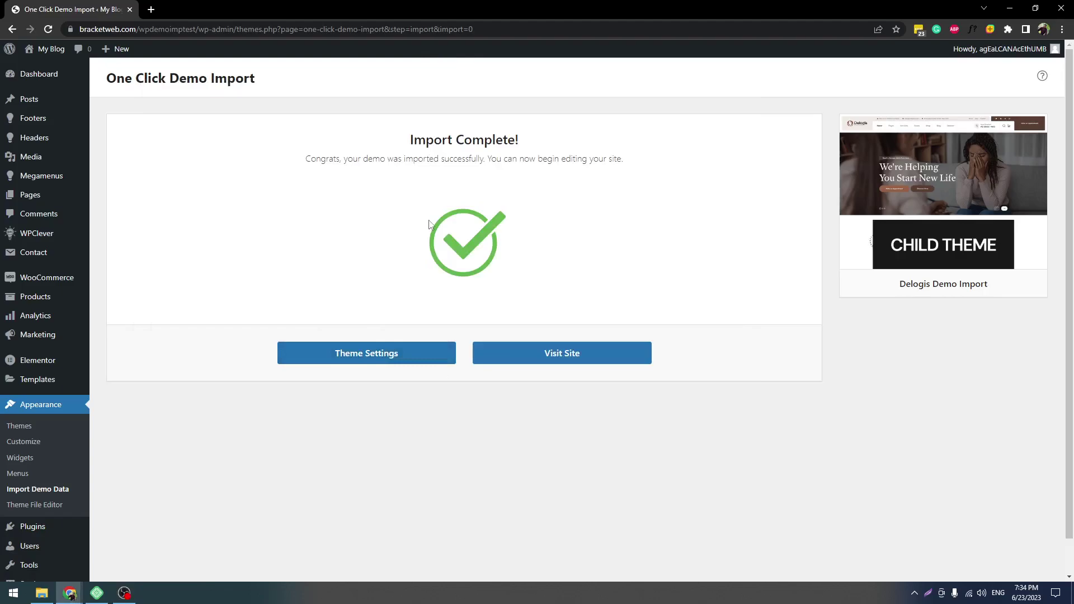
# Visit the live site and scroll through the imported homepage, checking the Home menu
pyautogui.click(585, 363)
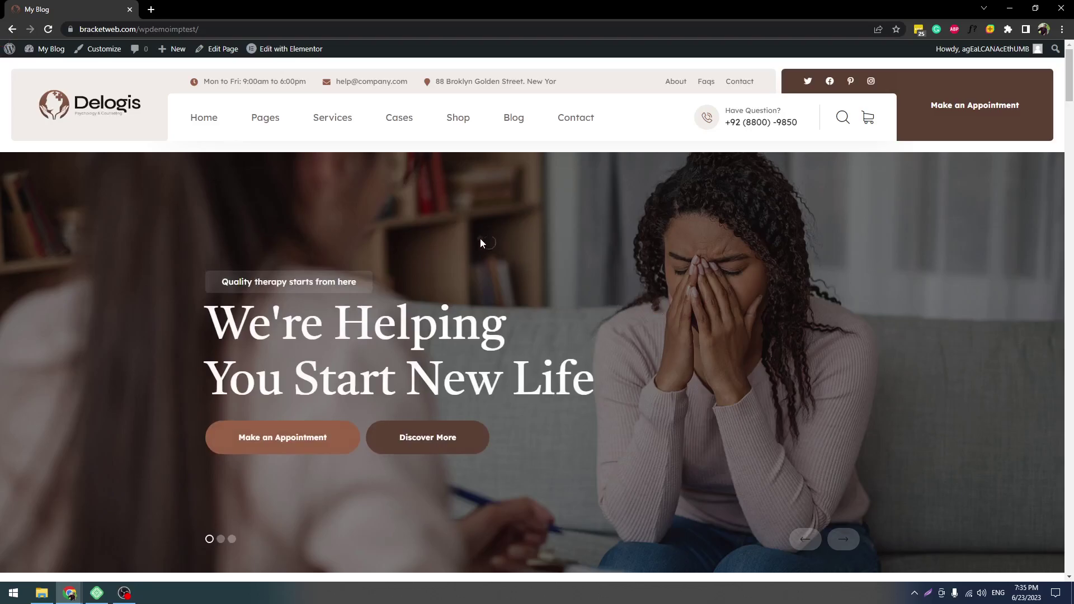
pyautogui.scroll(-8, 480, 239)
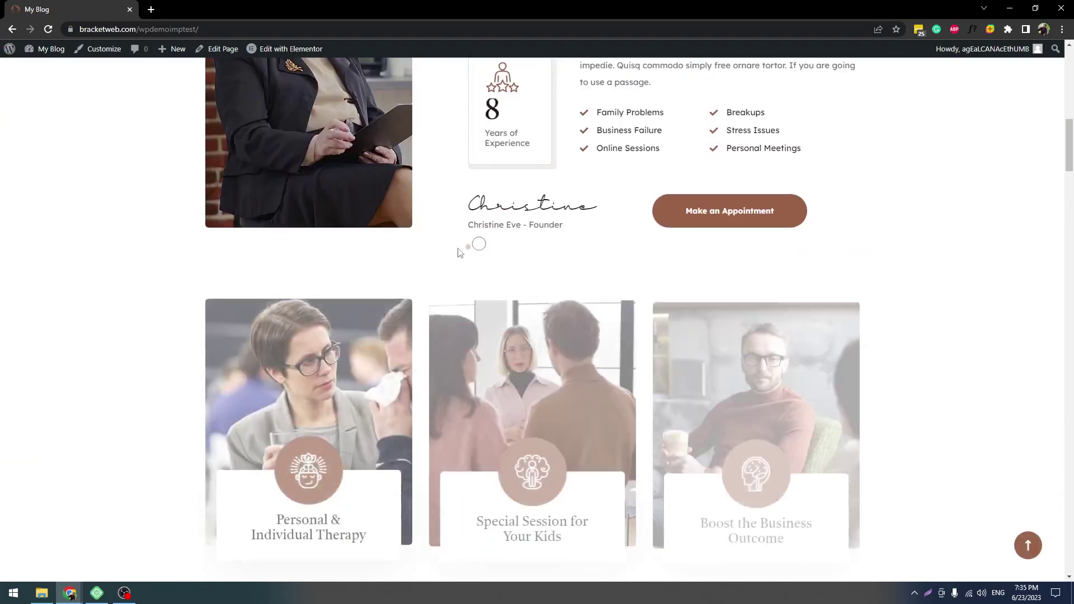
pyautogui.scroll(-20, 458, 252)
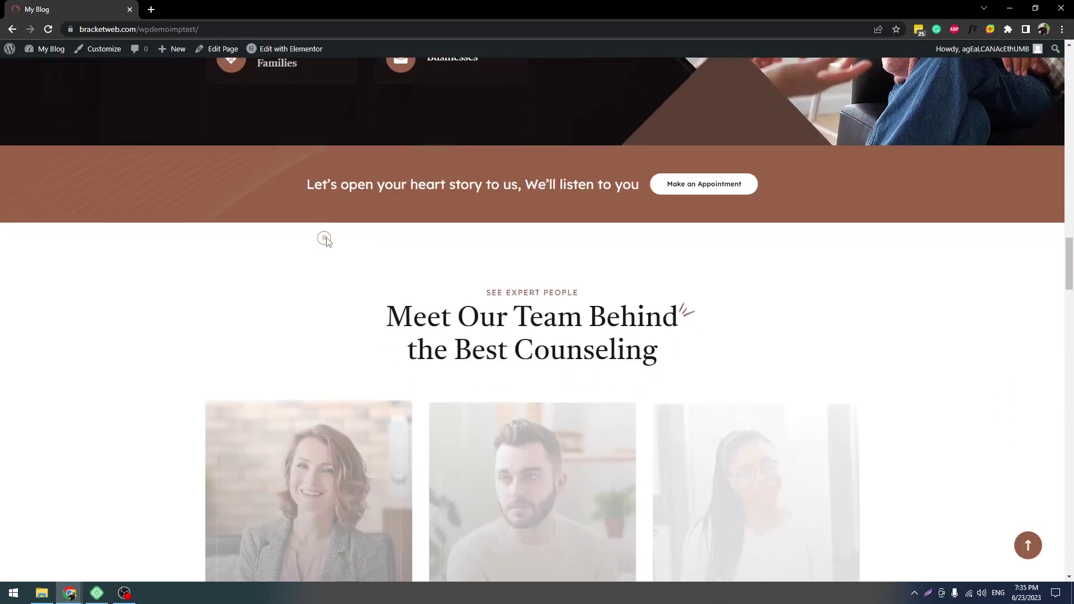
pyautogui.scroll(-20, 324, 239)
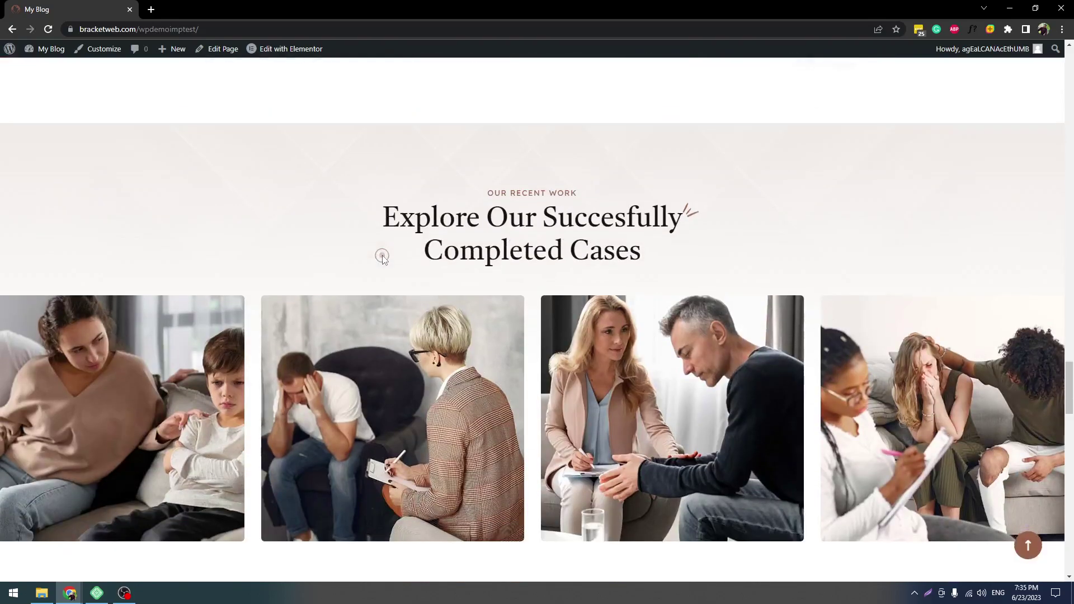
pyautogui.scroll(-20, 382, 258)
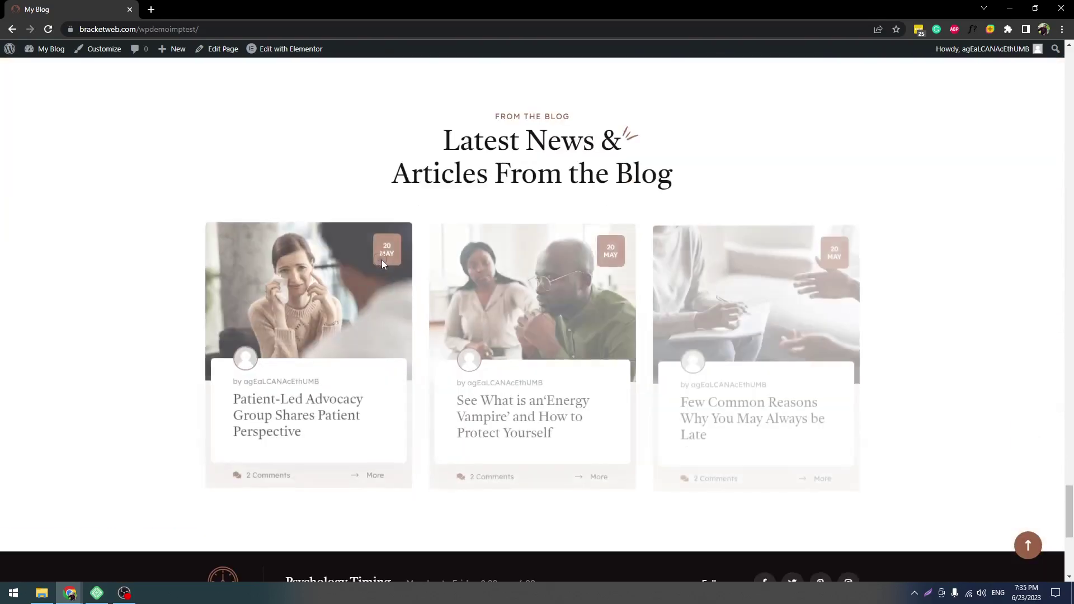
pyautogui.scroll(-6, 382, 260)
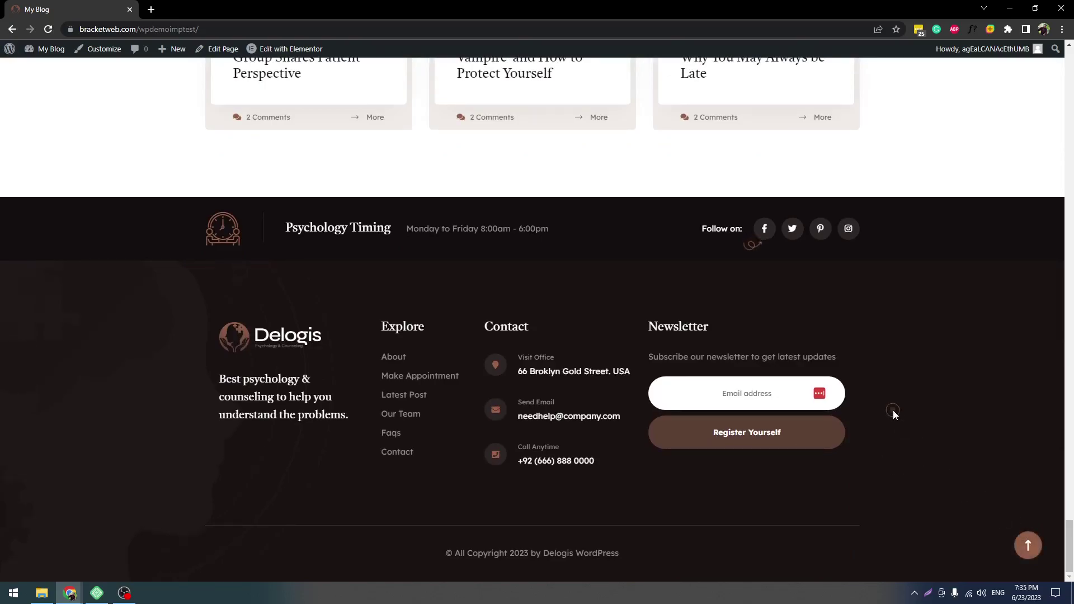
pyautogui.scroll(20, 892, 410)
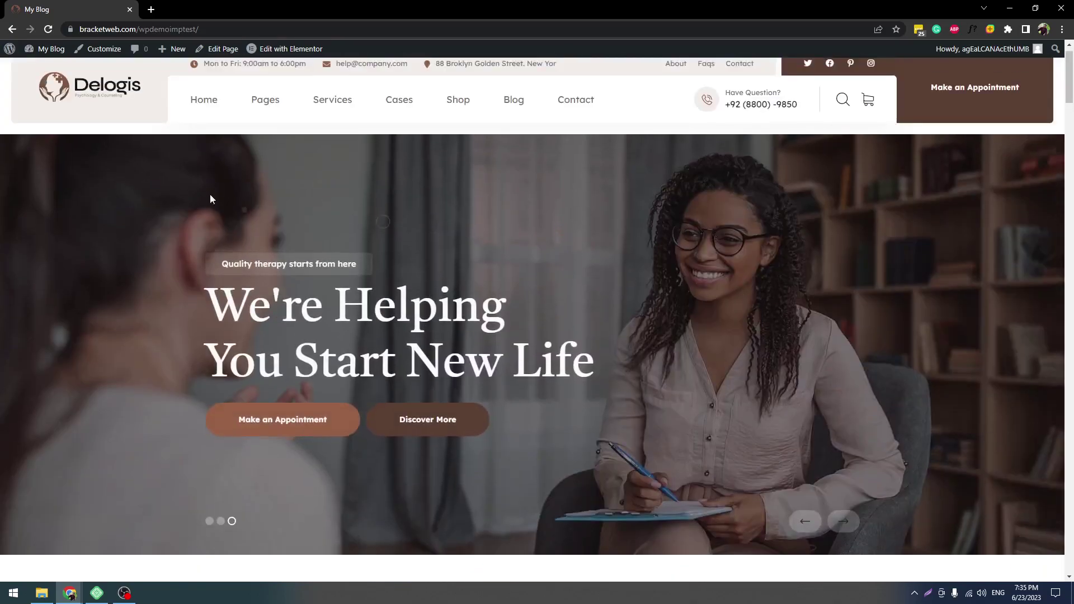
pyautogui.moveTo(207, 112)
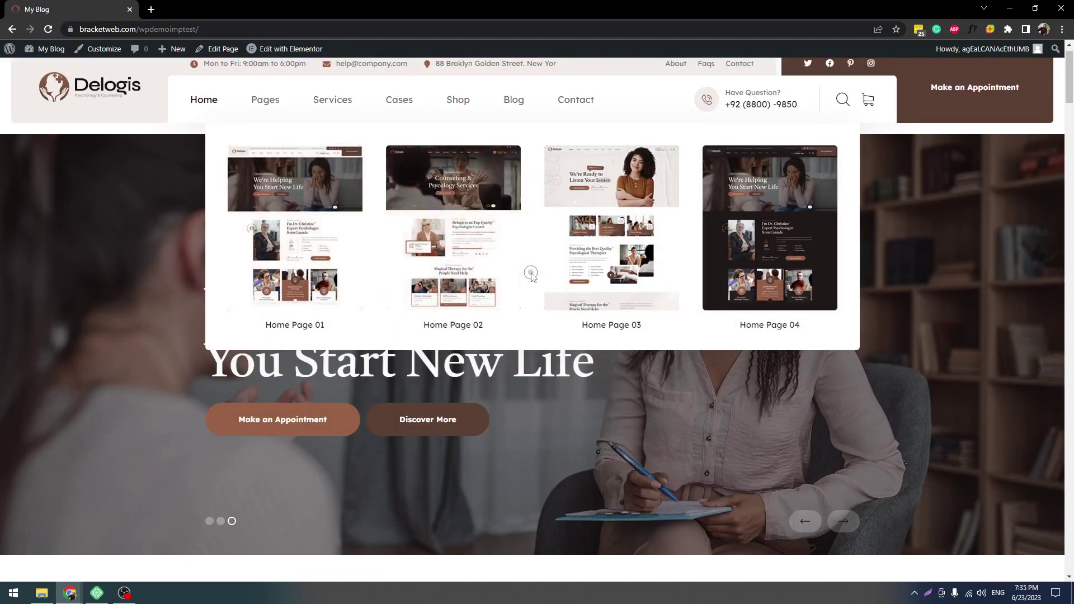
# Scroll down to the footer and try the newsletter Email address field
pyautogui.scroll(-8, 429, 274)
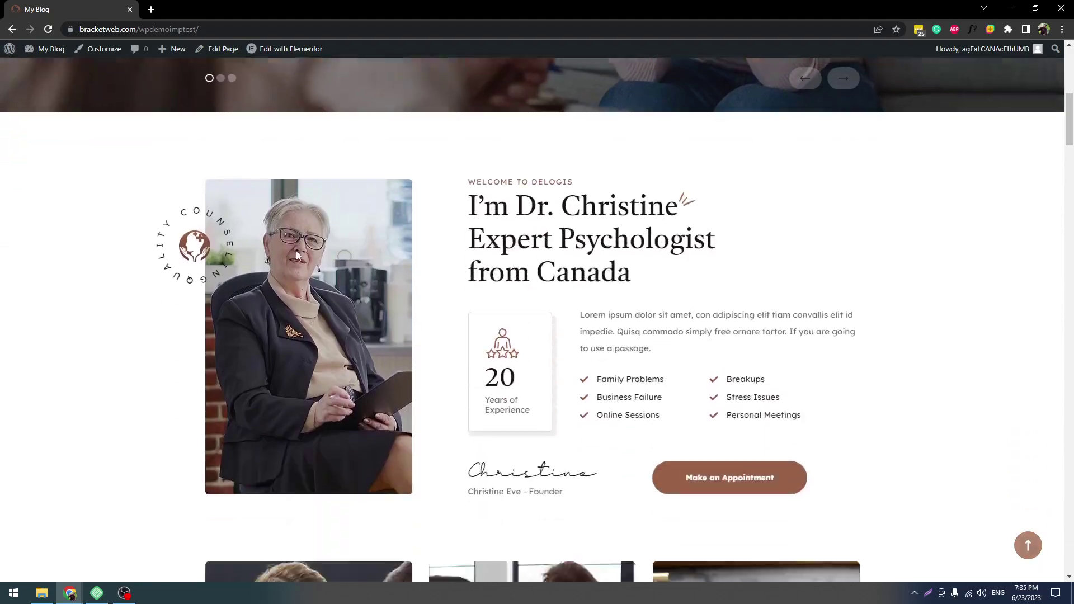
pyautogui.scroll(-1, 296, 254)
pyautogui.scroll(-20, 288, 246)
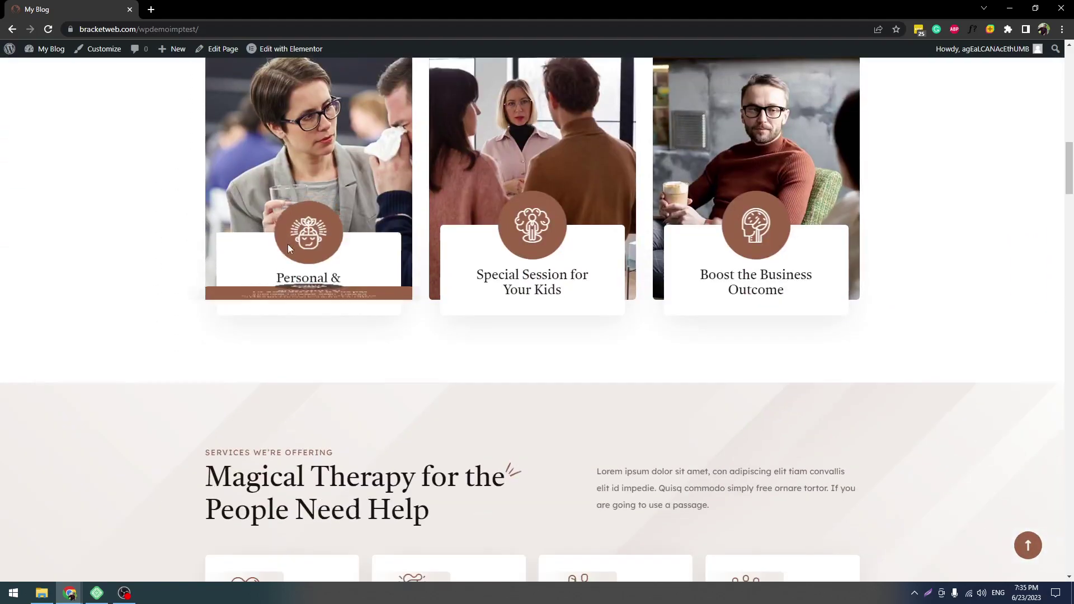
pyautogui.scroll(-20, 330, 245)
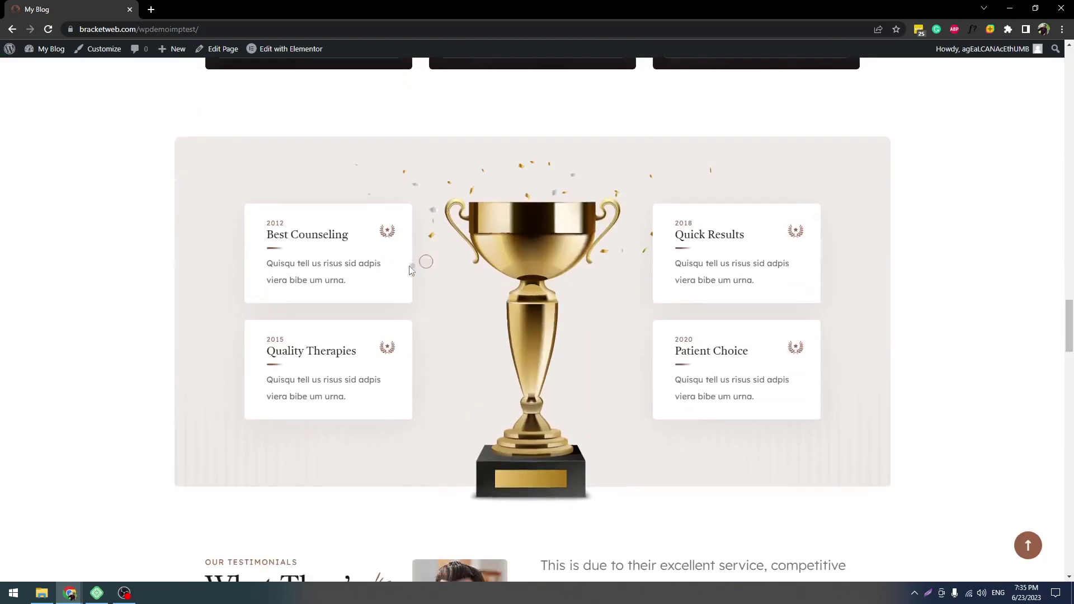
pyautogui.scroll(-20, 297, 247)
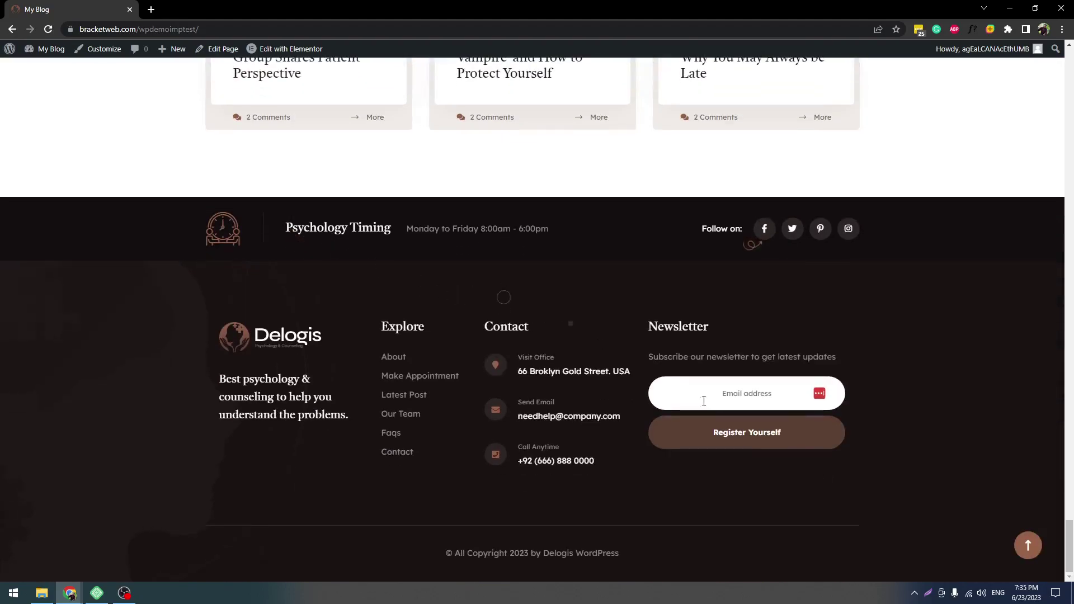
pyautogui.click(774, 400)
pyautogui.click(261, 262)
# Open the Layerdrops support center in an incognito window and bring up Submit a Ticket
pyautogui.click(149, 9)
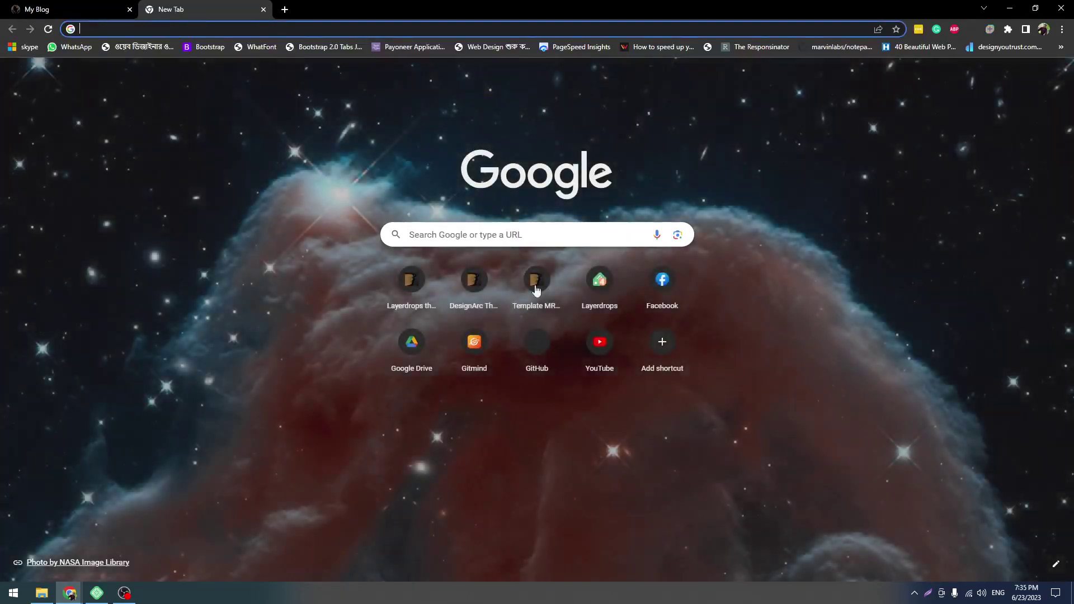
pyautogui.rightClick(593, 289)
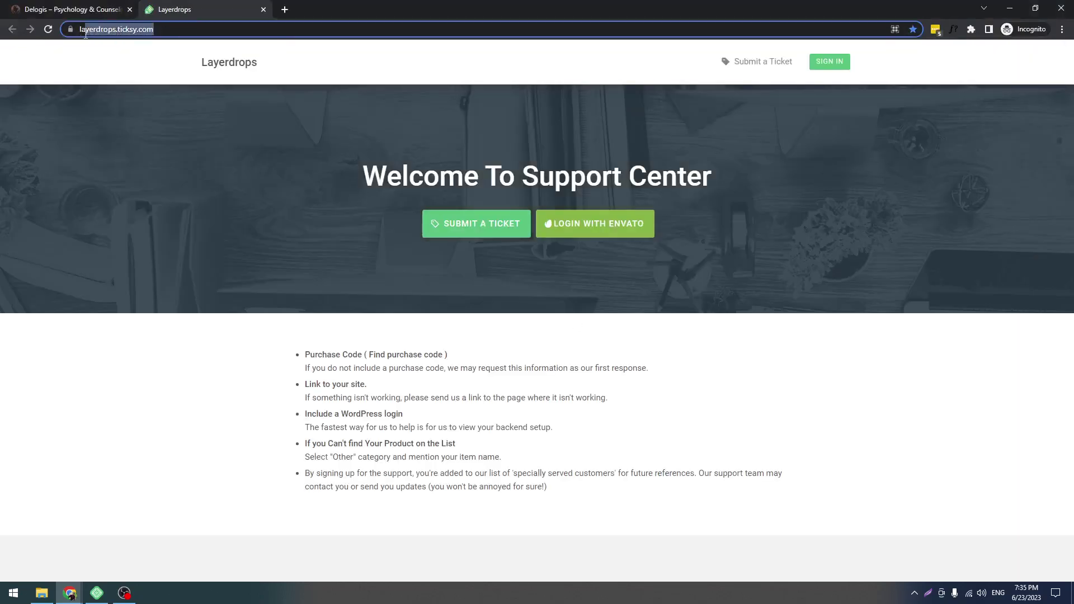
pyautogui.click(110, 102)
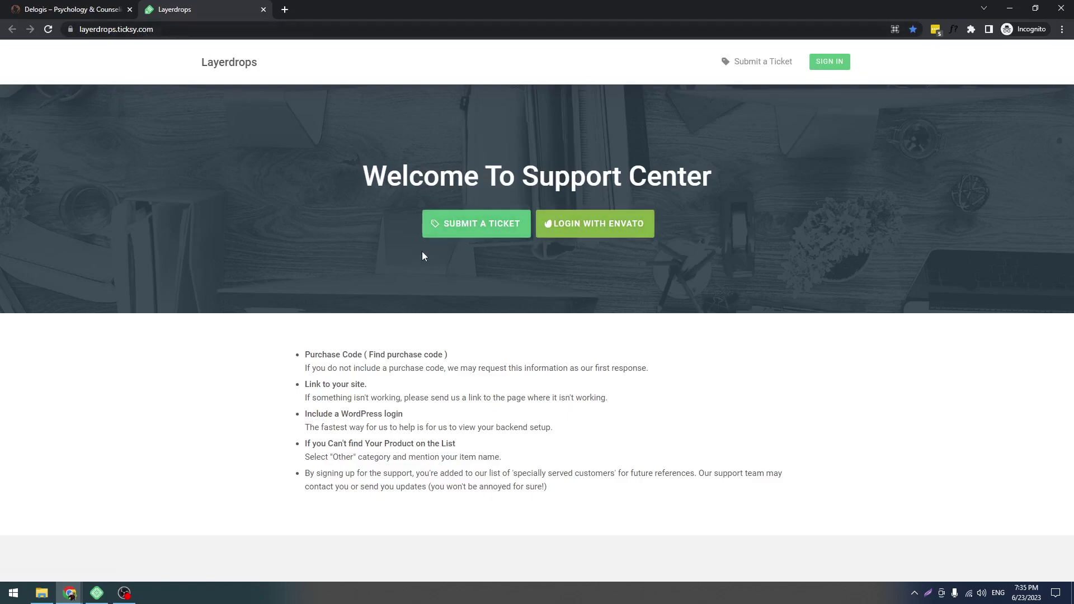
pyautogui.click(476, 223)
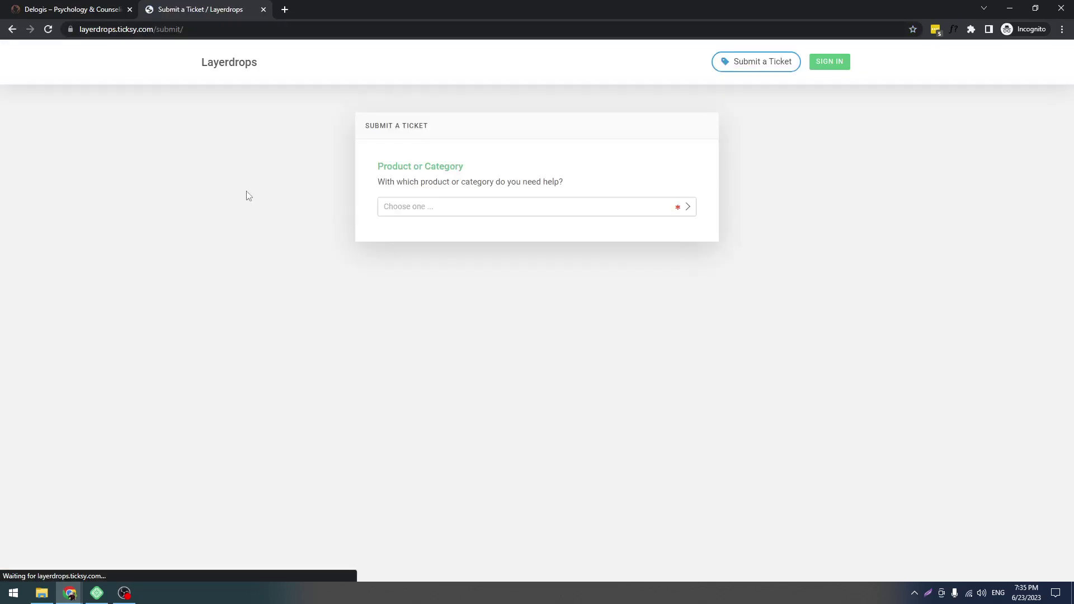